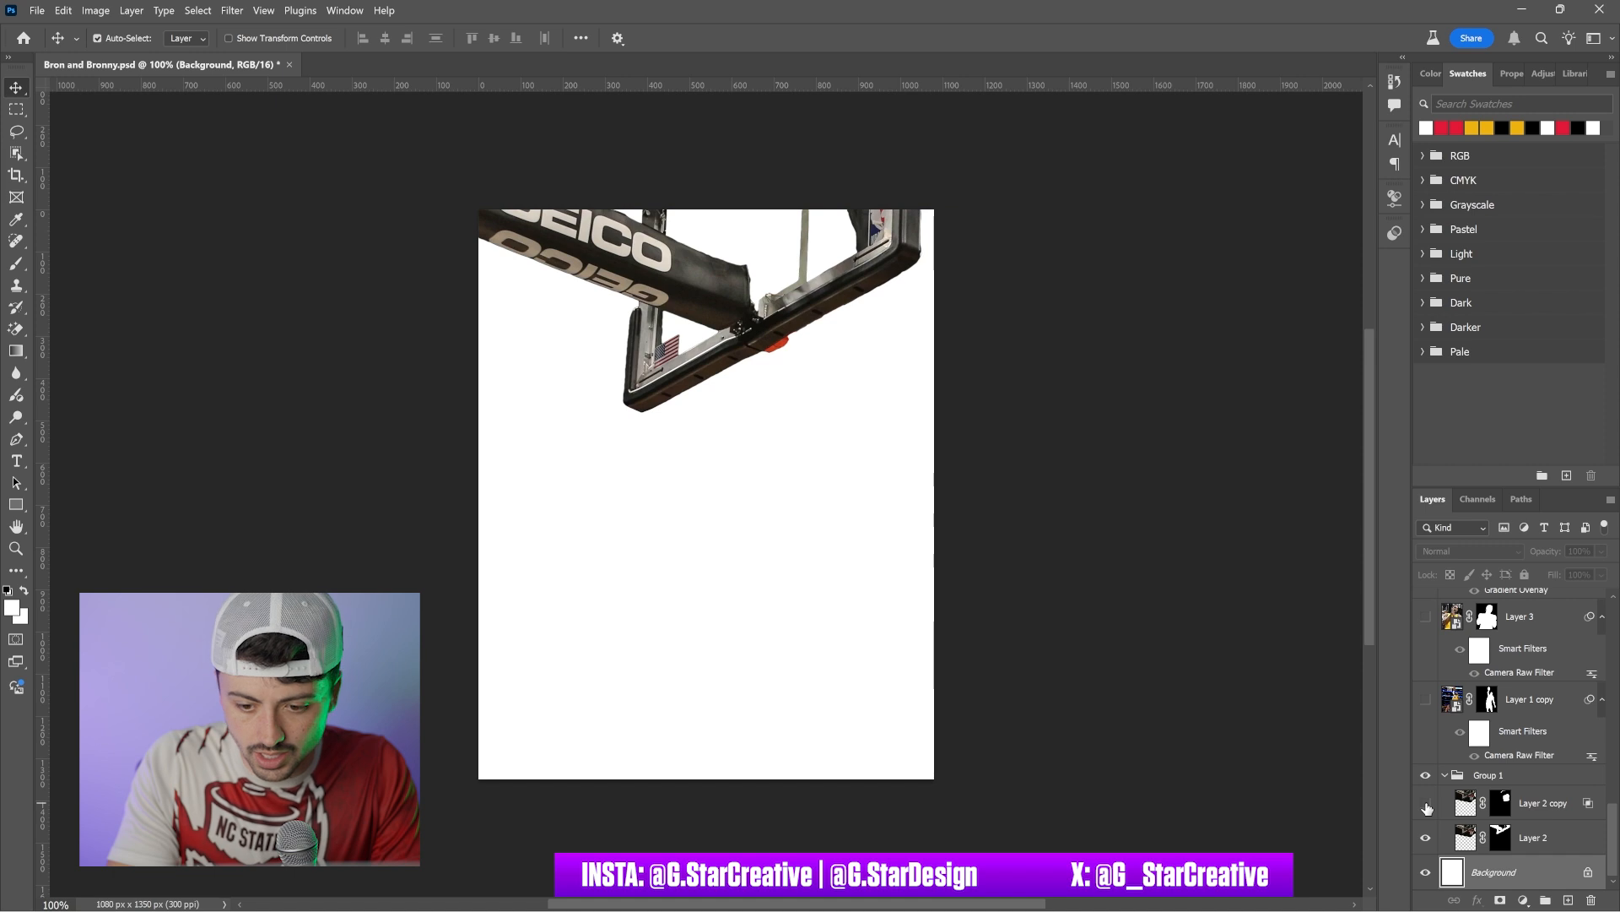
Step: Hide Layer 2, show Layer 2 copy with the hoop and net, and make that copy the active layer
{"action": "left_click", "coordinate": [1444, 837]}
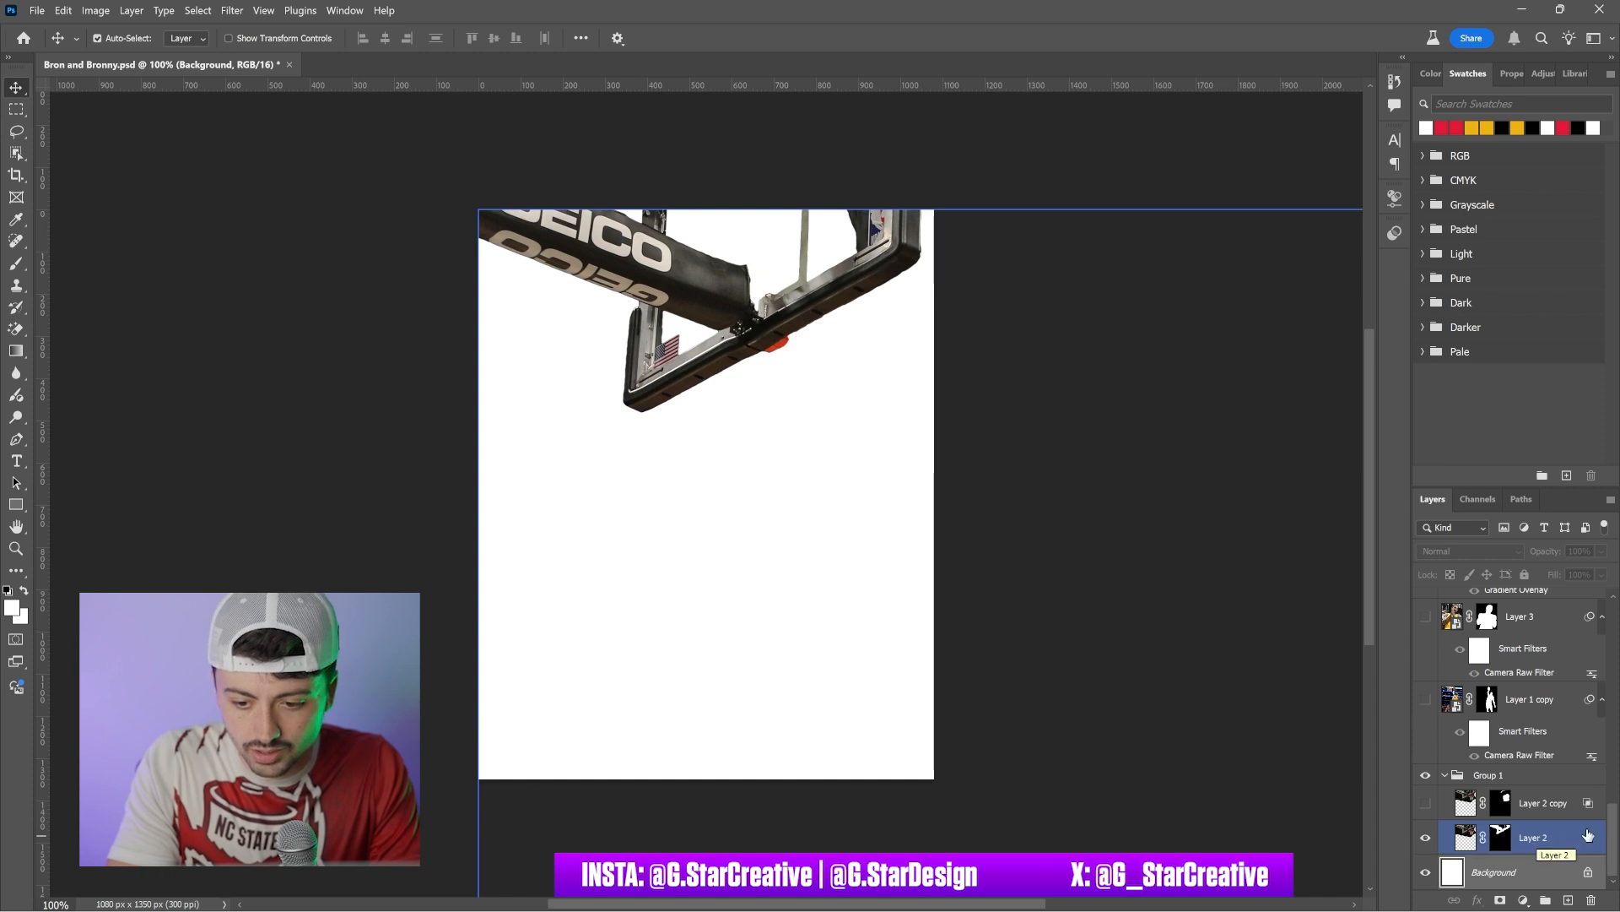
{"action": "left_click", "coordinate": [1426, 838]}
{"action": "left_click", "coordinate": [1425, 803]}
{"action": "left_click", "coordinate": [1546, 803]}
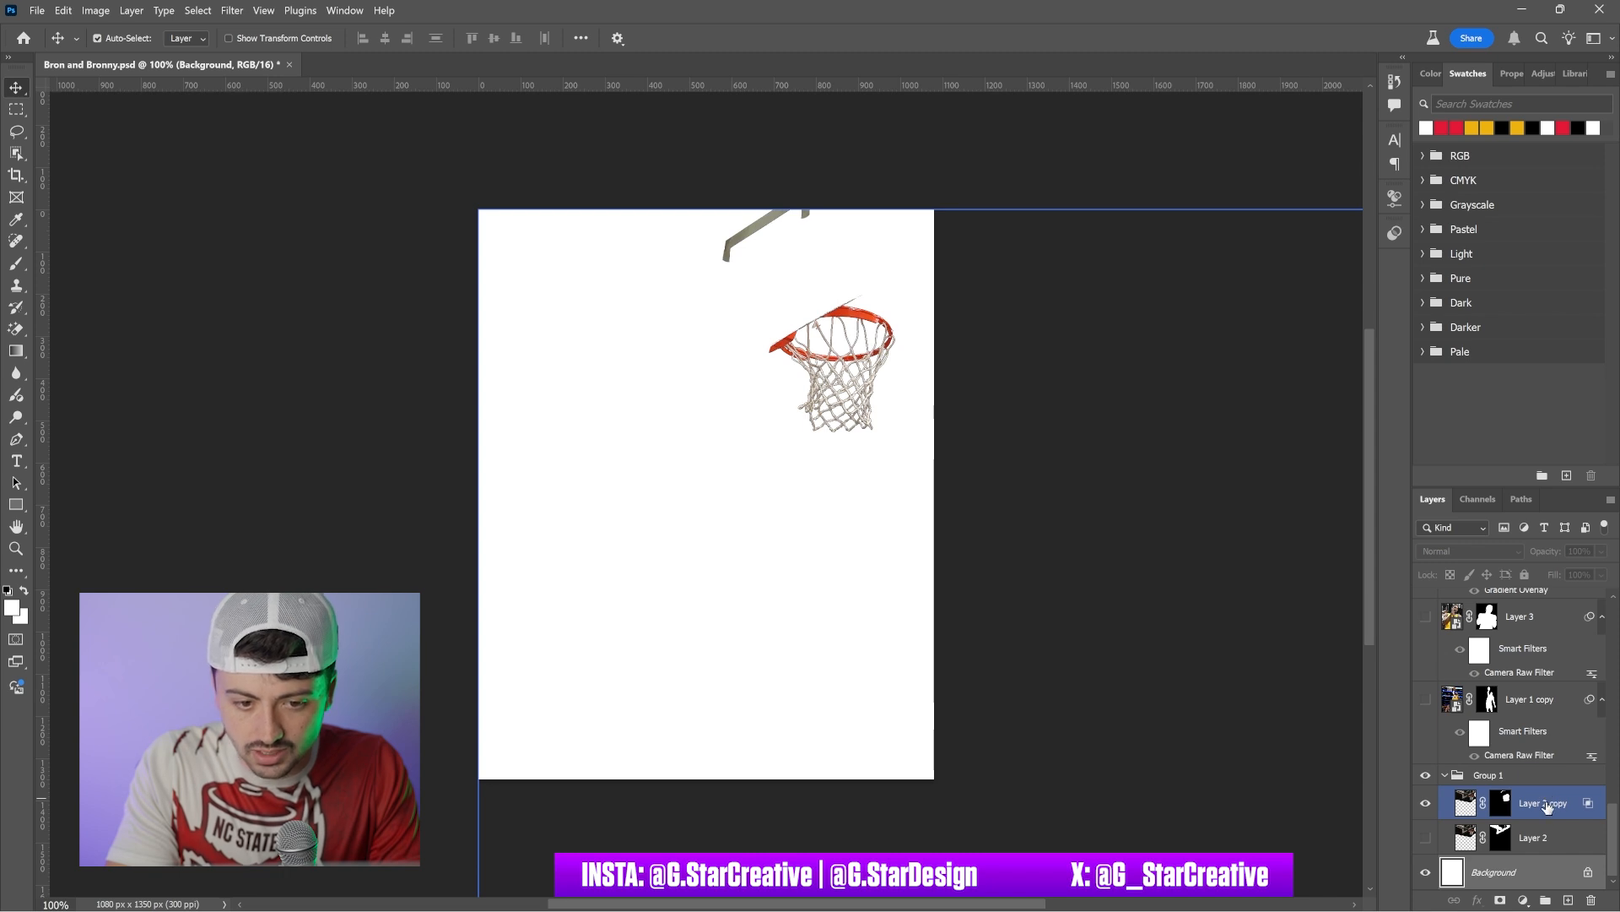
{"action": "left_click", "coordinate": [1546, 805]}
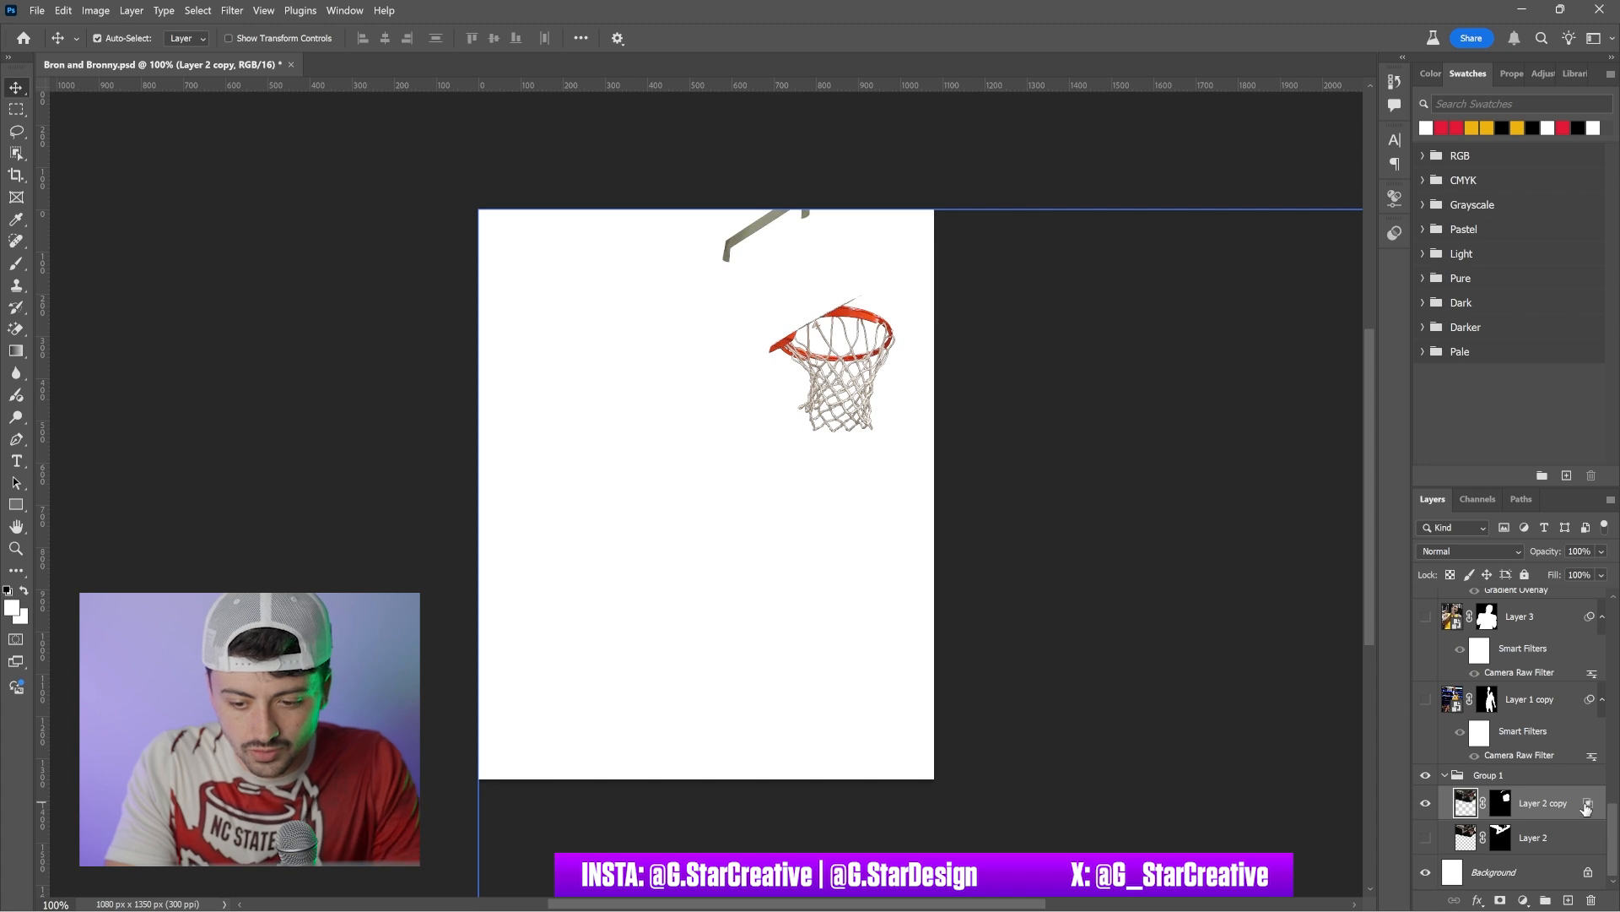
Step: Try Blend If on Layer 2 copy with the current layer's dark values reset and split to 22 / 78, and discard the changes
{"action": "double_click", "coordinate": [1589, 804]}
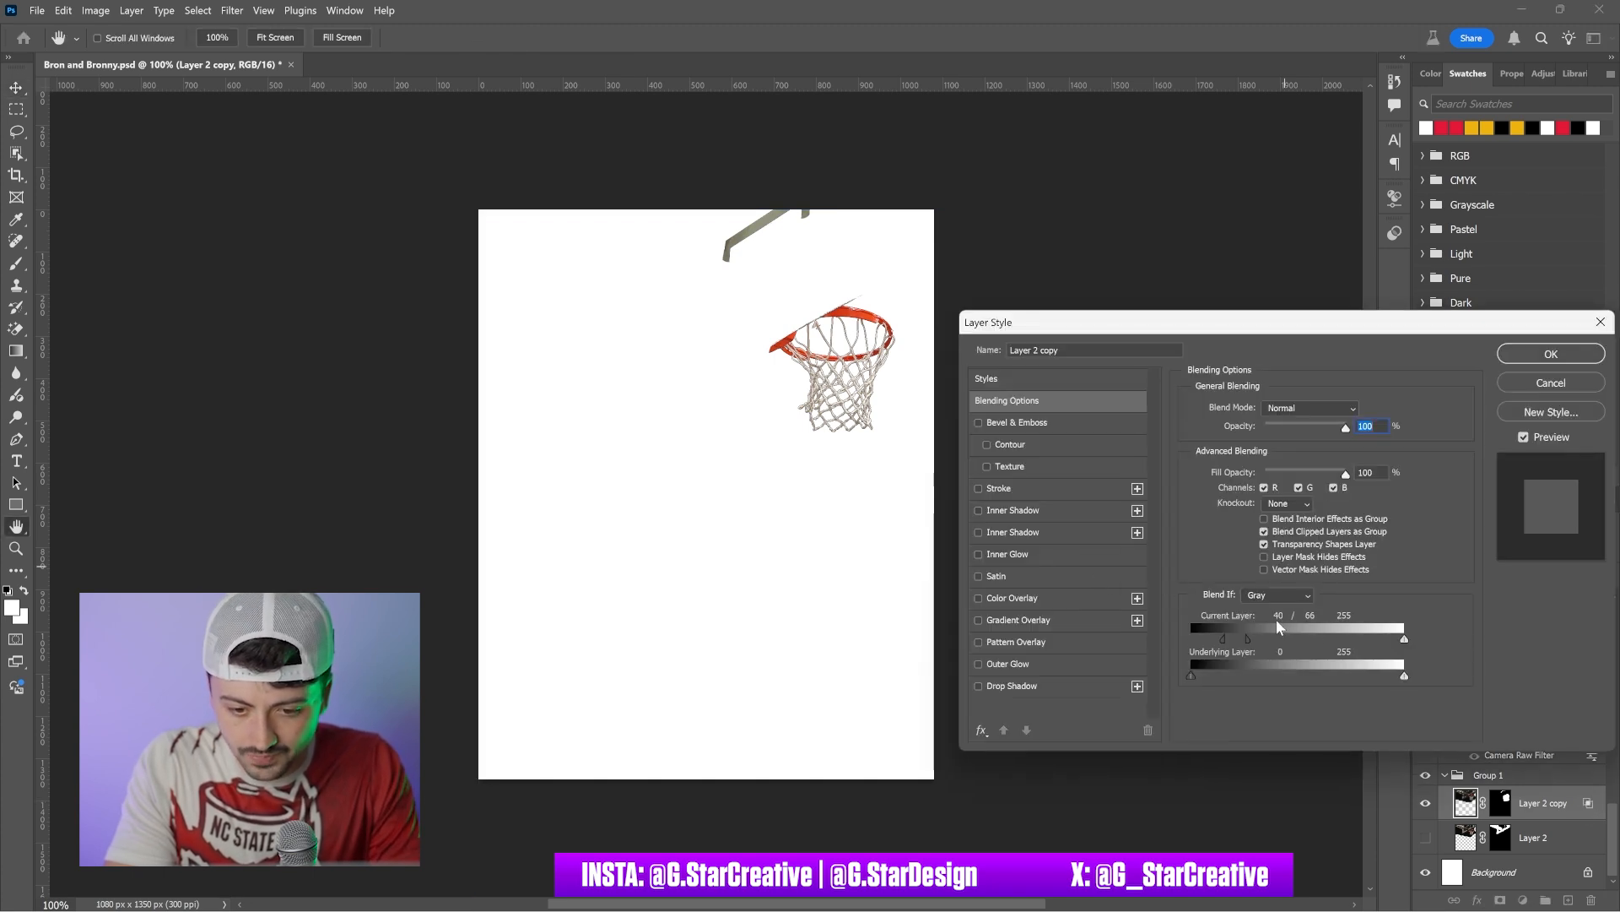
{"action": "left_click_drag", "start_coordinate": [1244, 636], "coordinate": [1183, 637]}
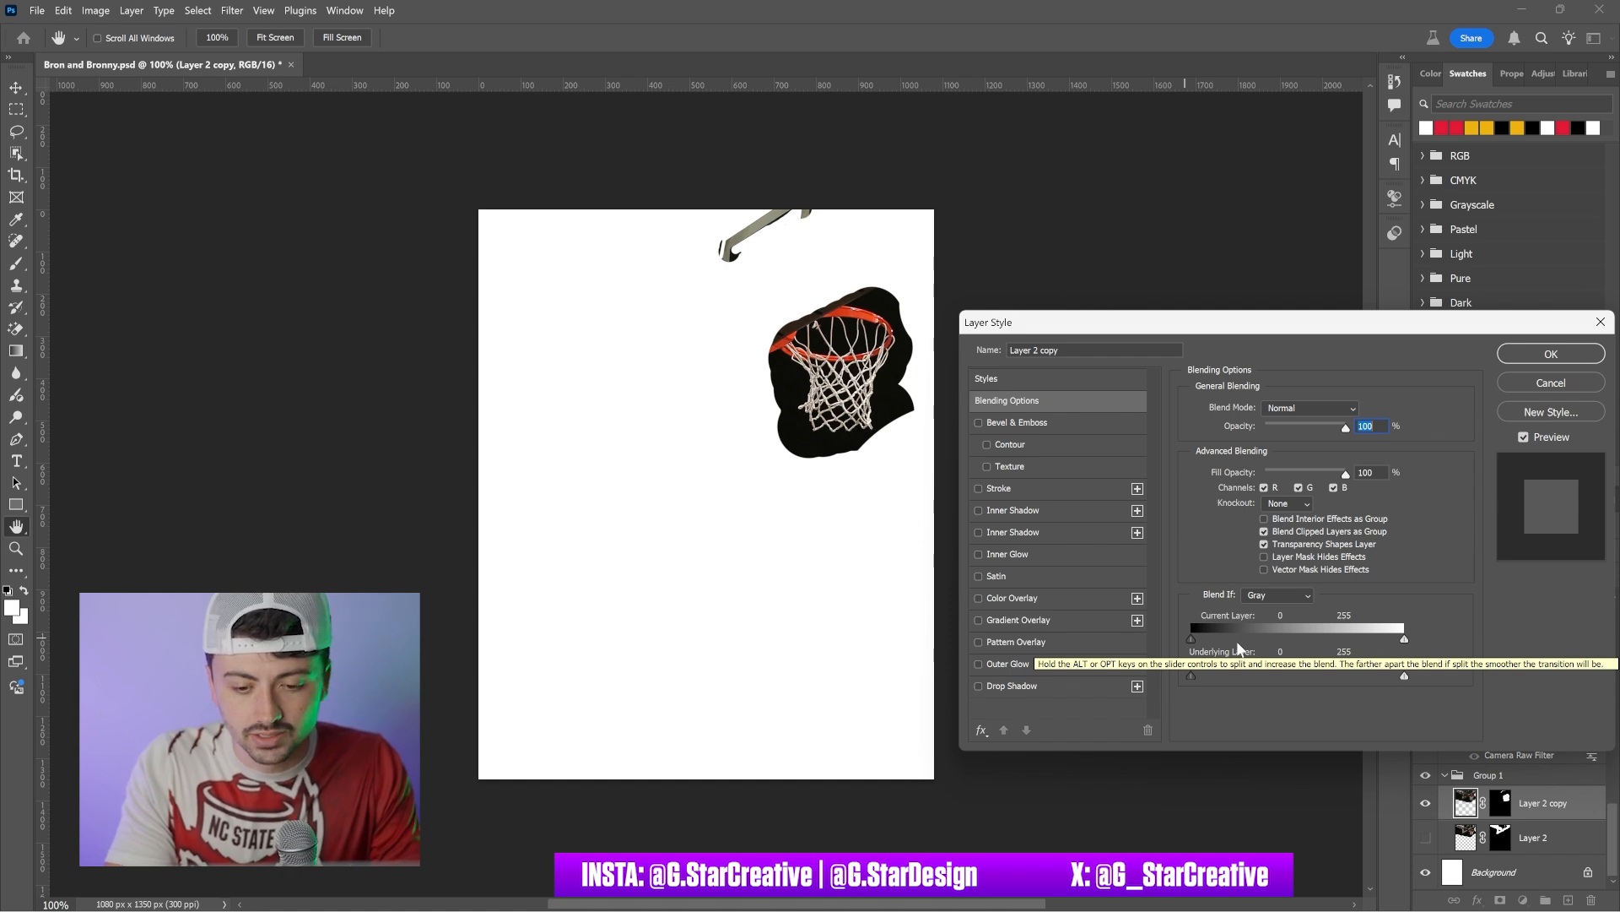
{"action": "left_click_drag", "start_coordinate": [1192, 639], "coordinate": [1209, 639]}
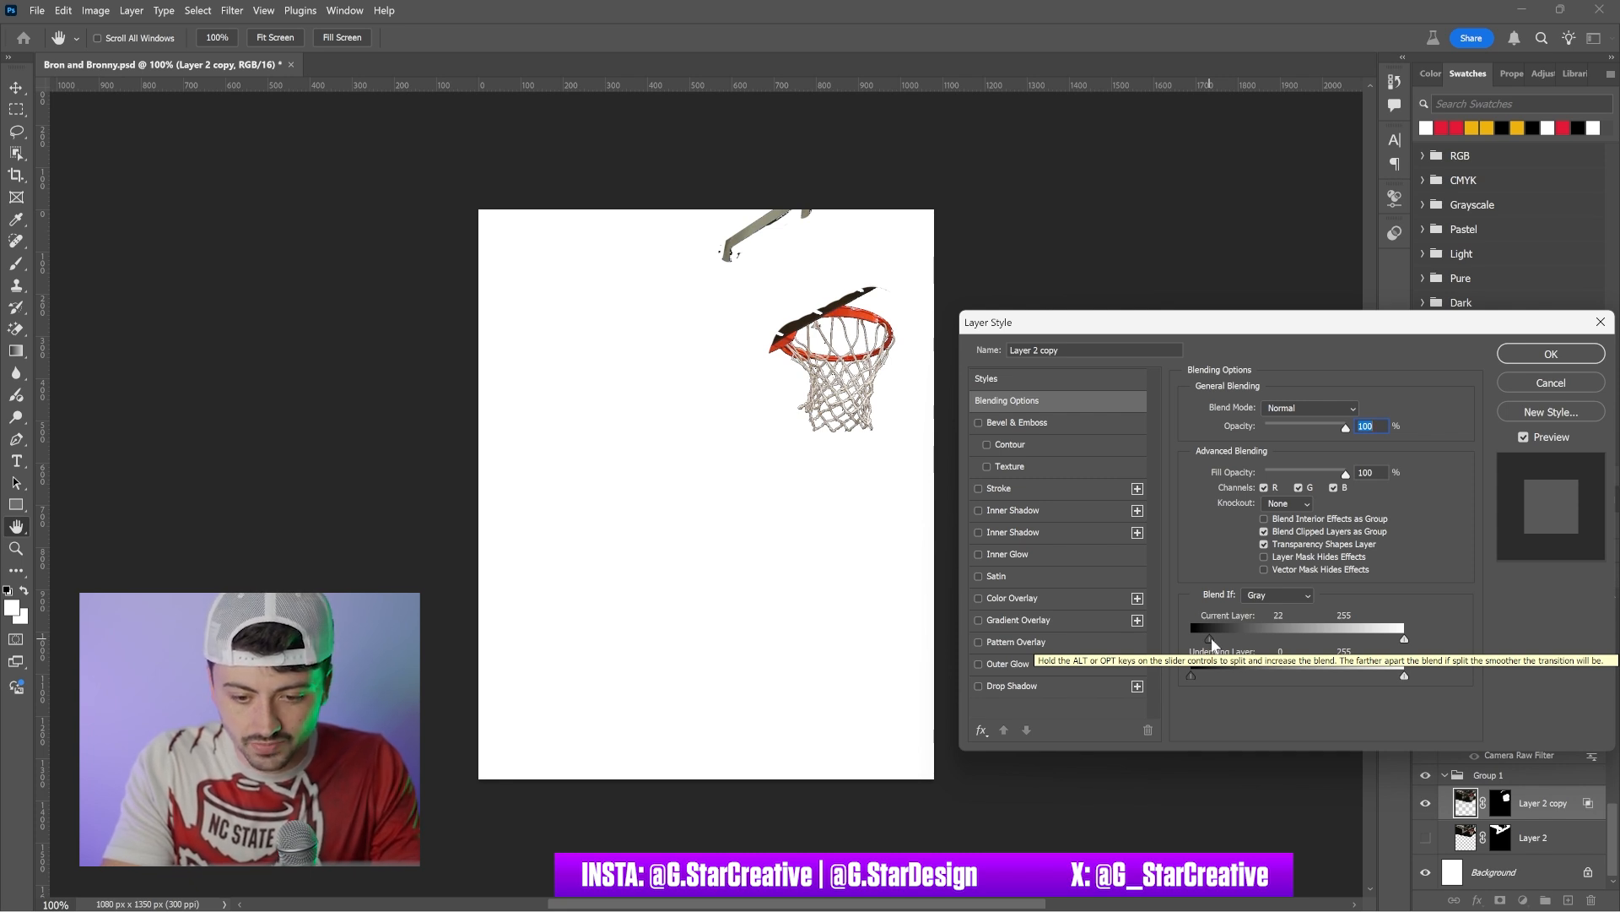
{"action": "key", "text": "alt"}
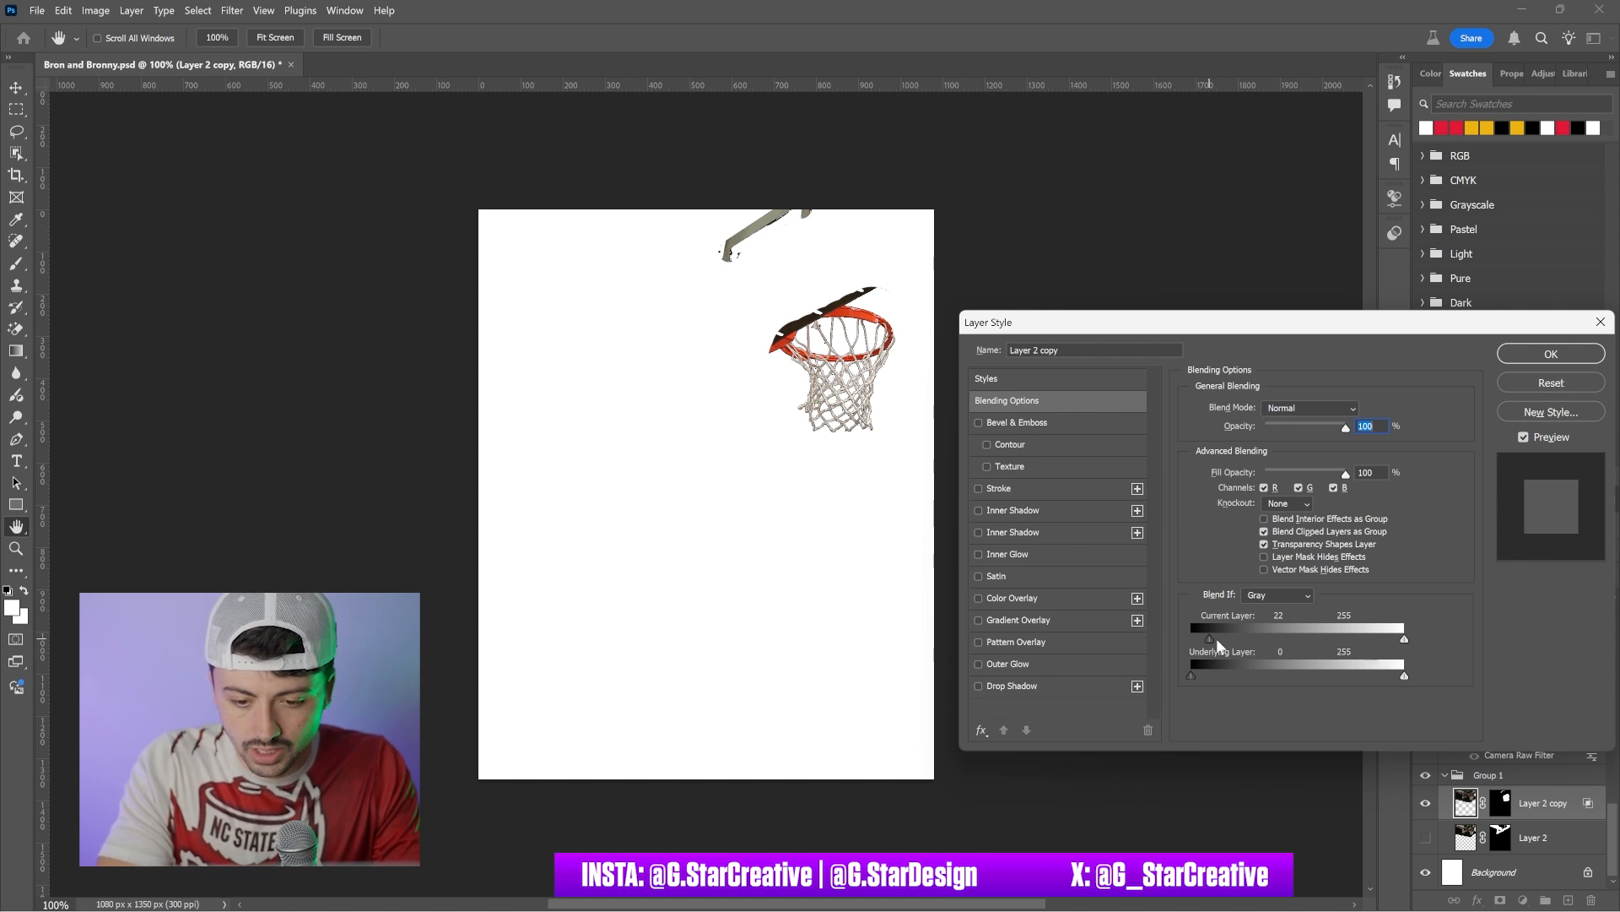
{"action": "left_click_drag", "start_coordinate": [1210, 639], "coordinate": [1217, 640]}
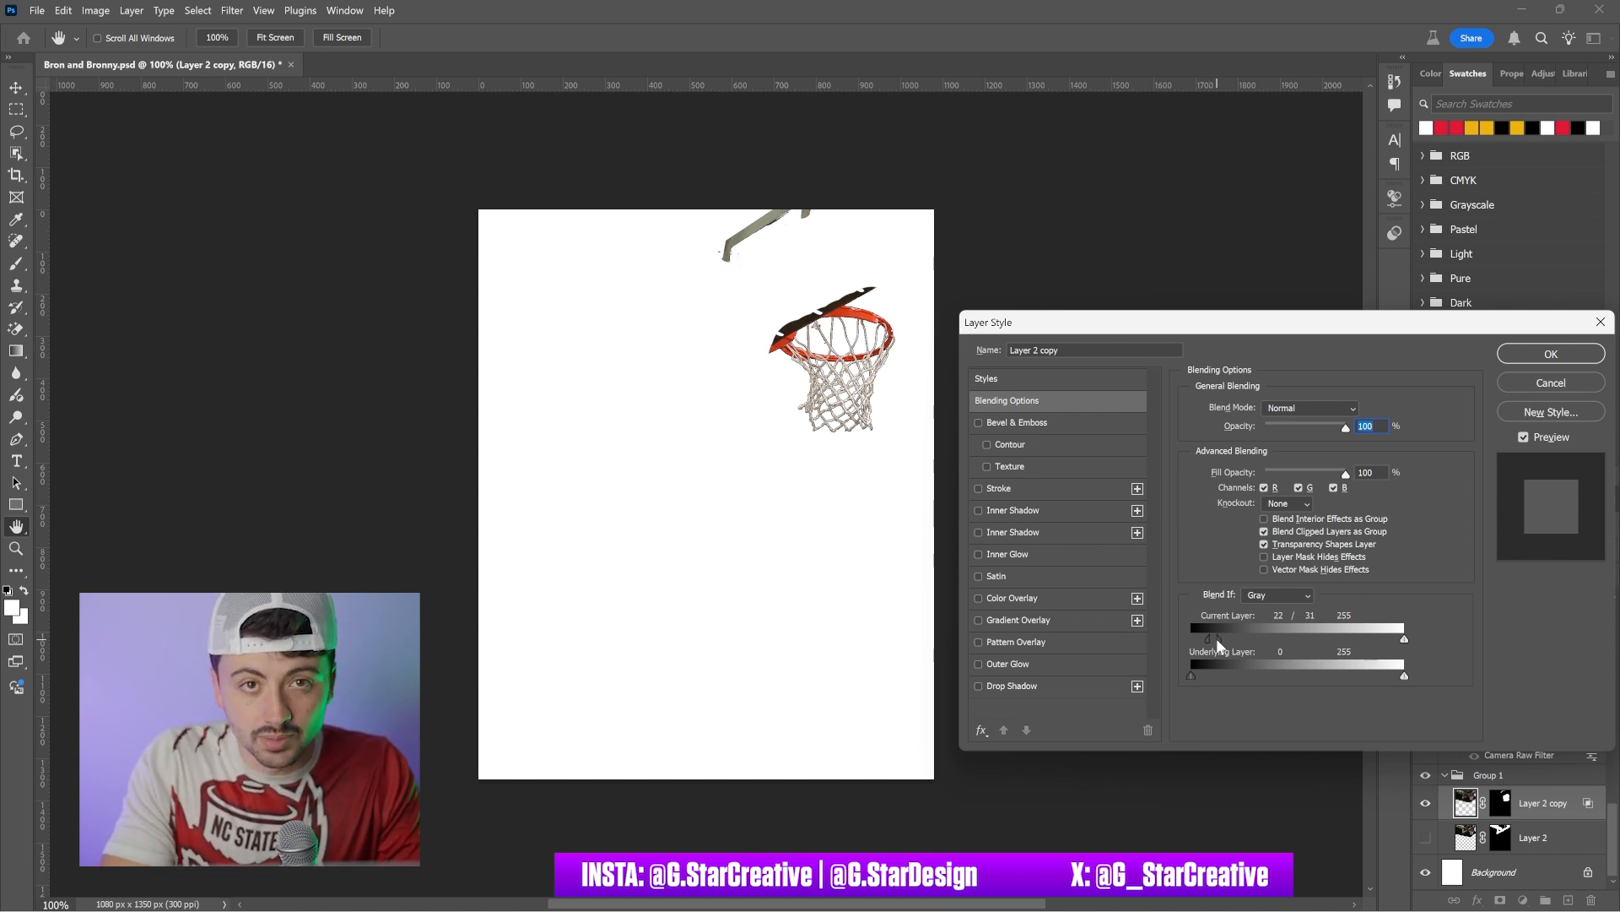
{"action": "left_click_drag", "start_coordinate": [1217, 638], "coordinate": [1253, 641]}
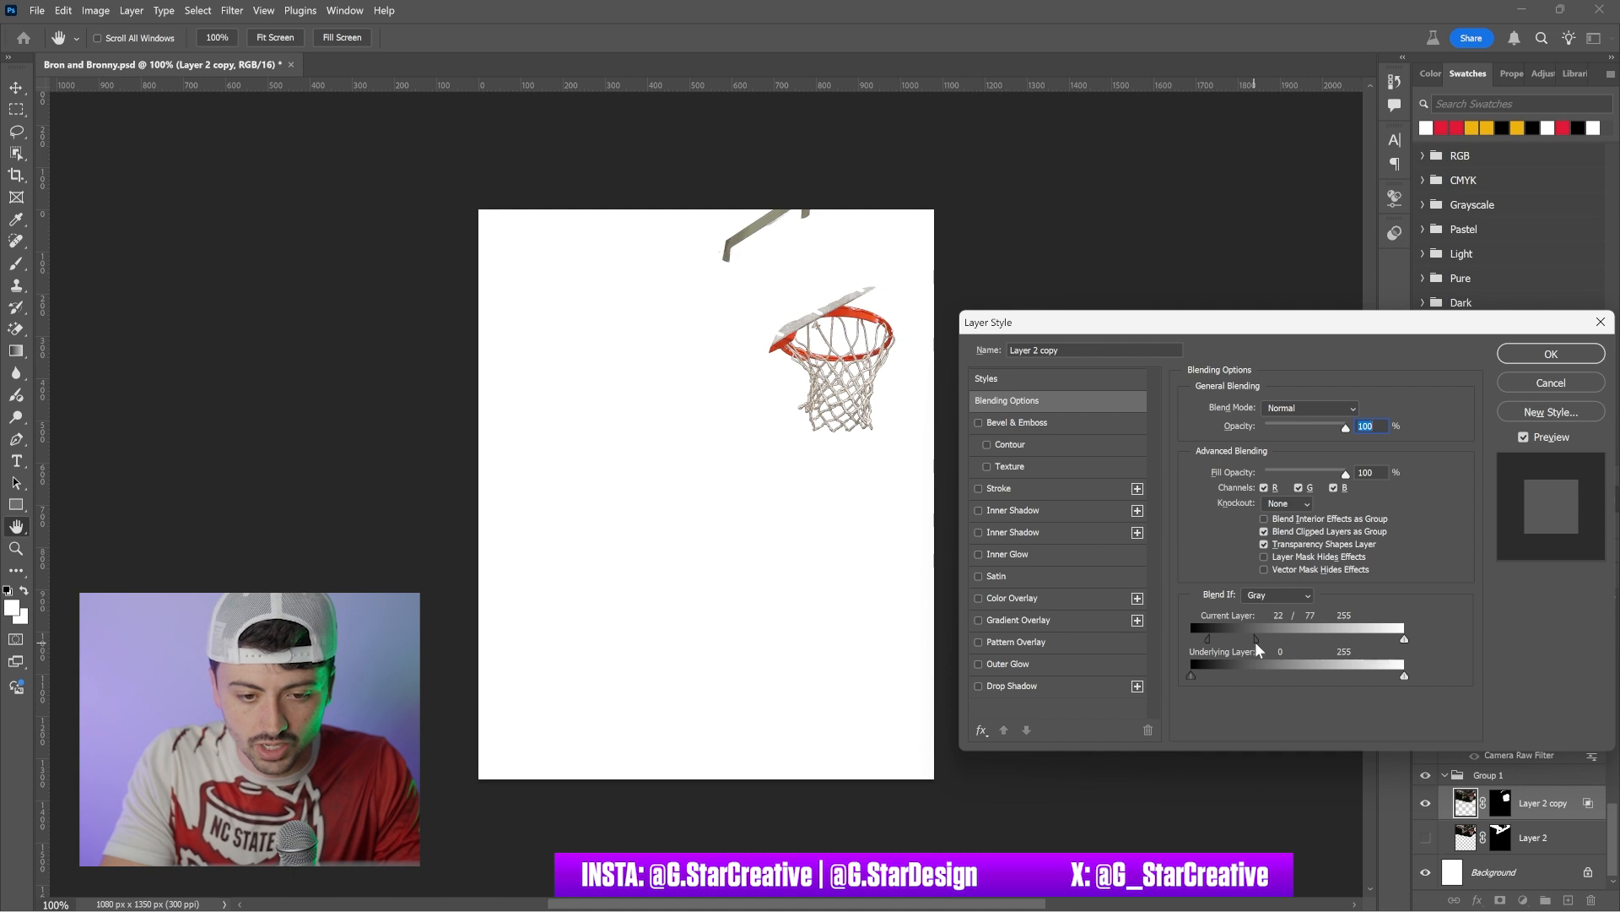
{"action": "left_click_drag", "start_coordinate": [1254, 641], "coordinate": [1255, 641]}
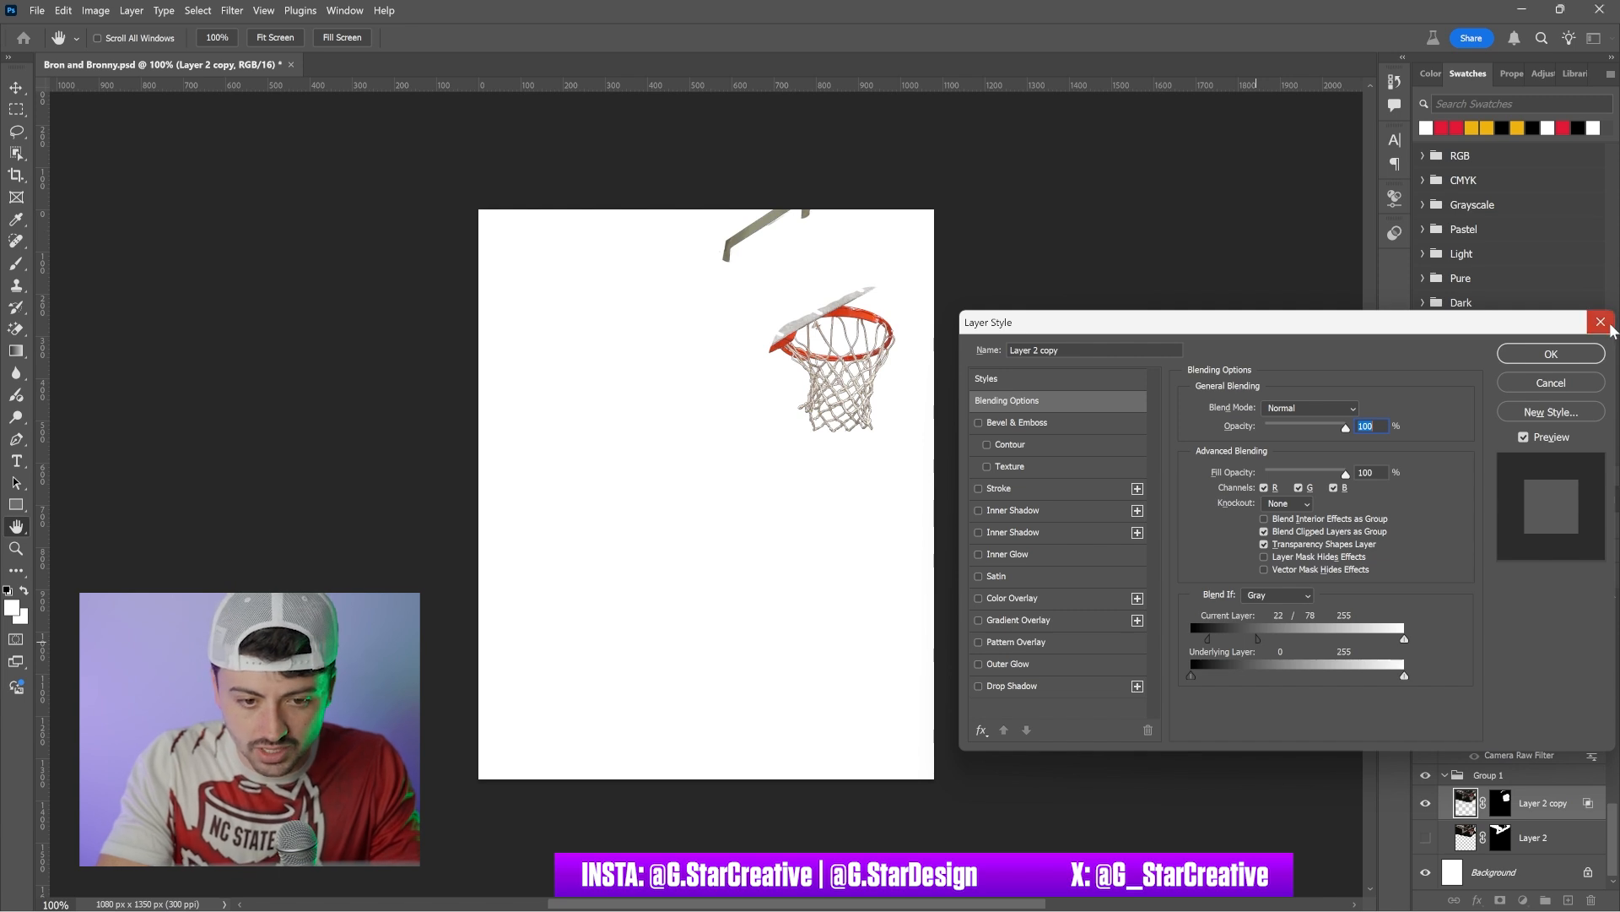
{"action": "left_click", "coordinate": [1609, 324]}
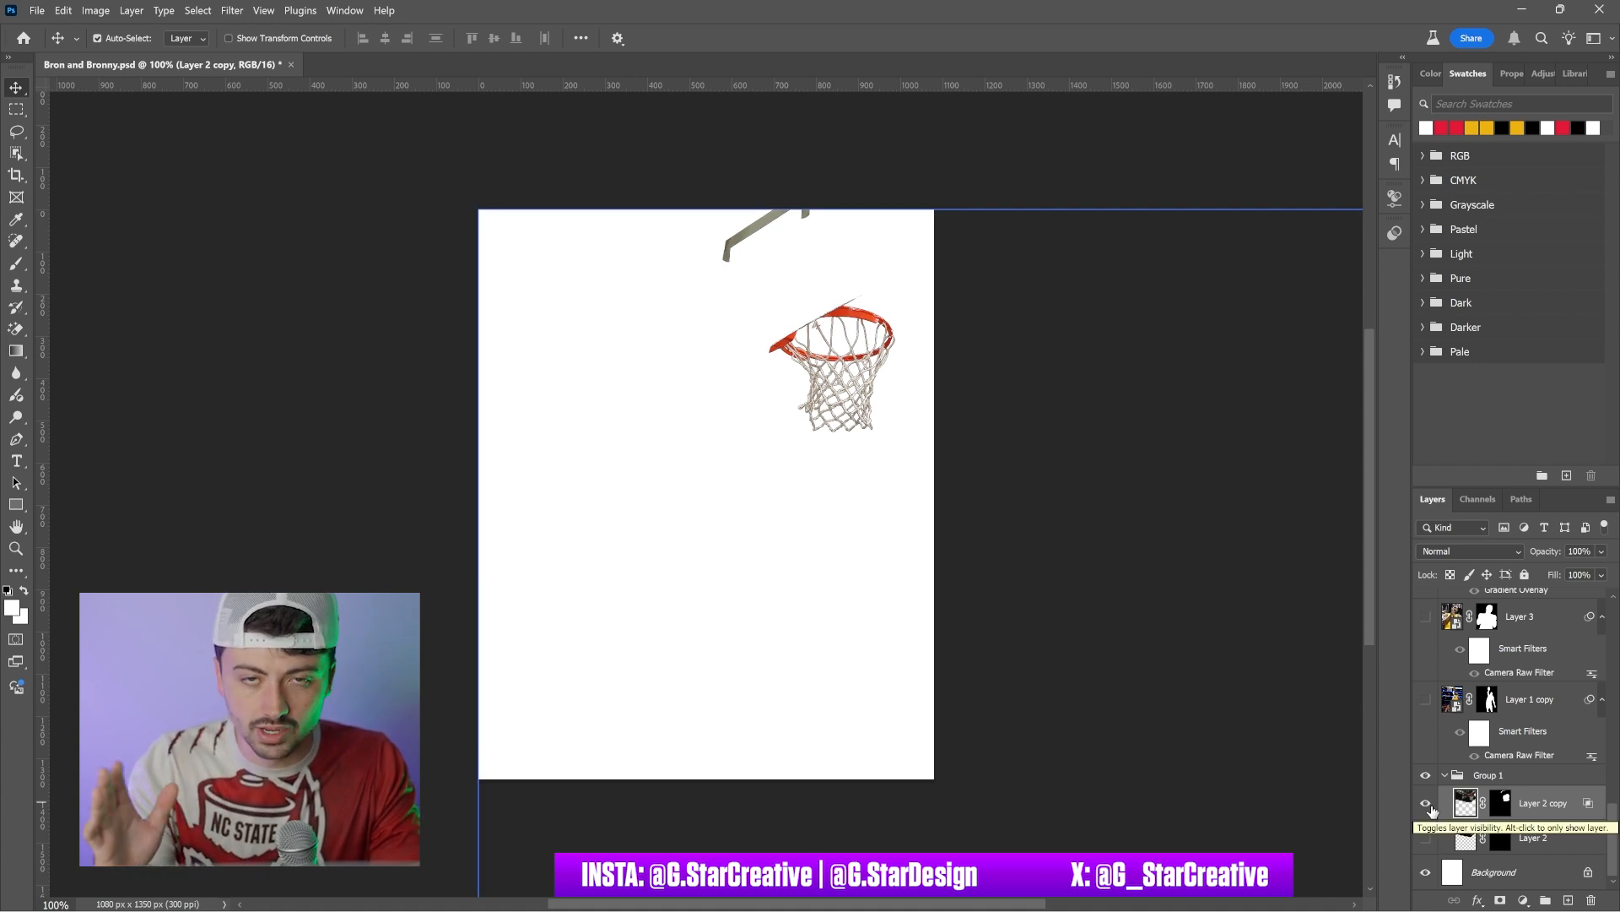
Step: Show Layer 2 with the backboard again and collapse Group 1
{"action": "left_click", "coordinate": [1427, 838]}
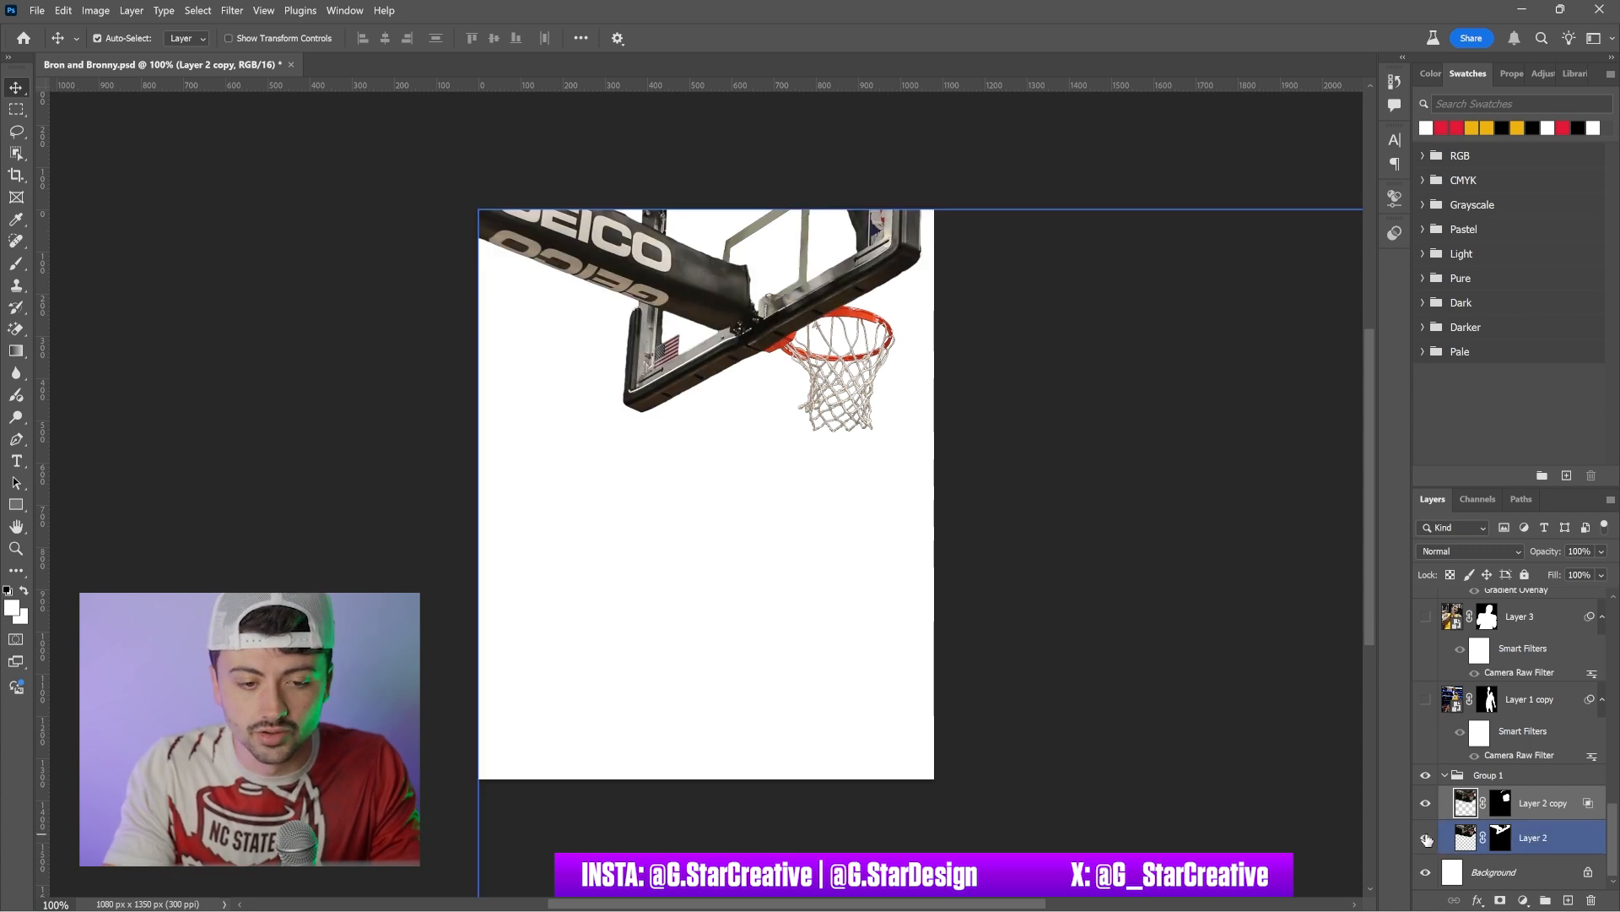
{"action": "left_click", "coordinate": [1447, 778]}
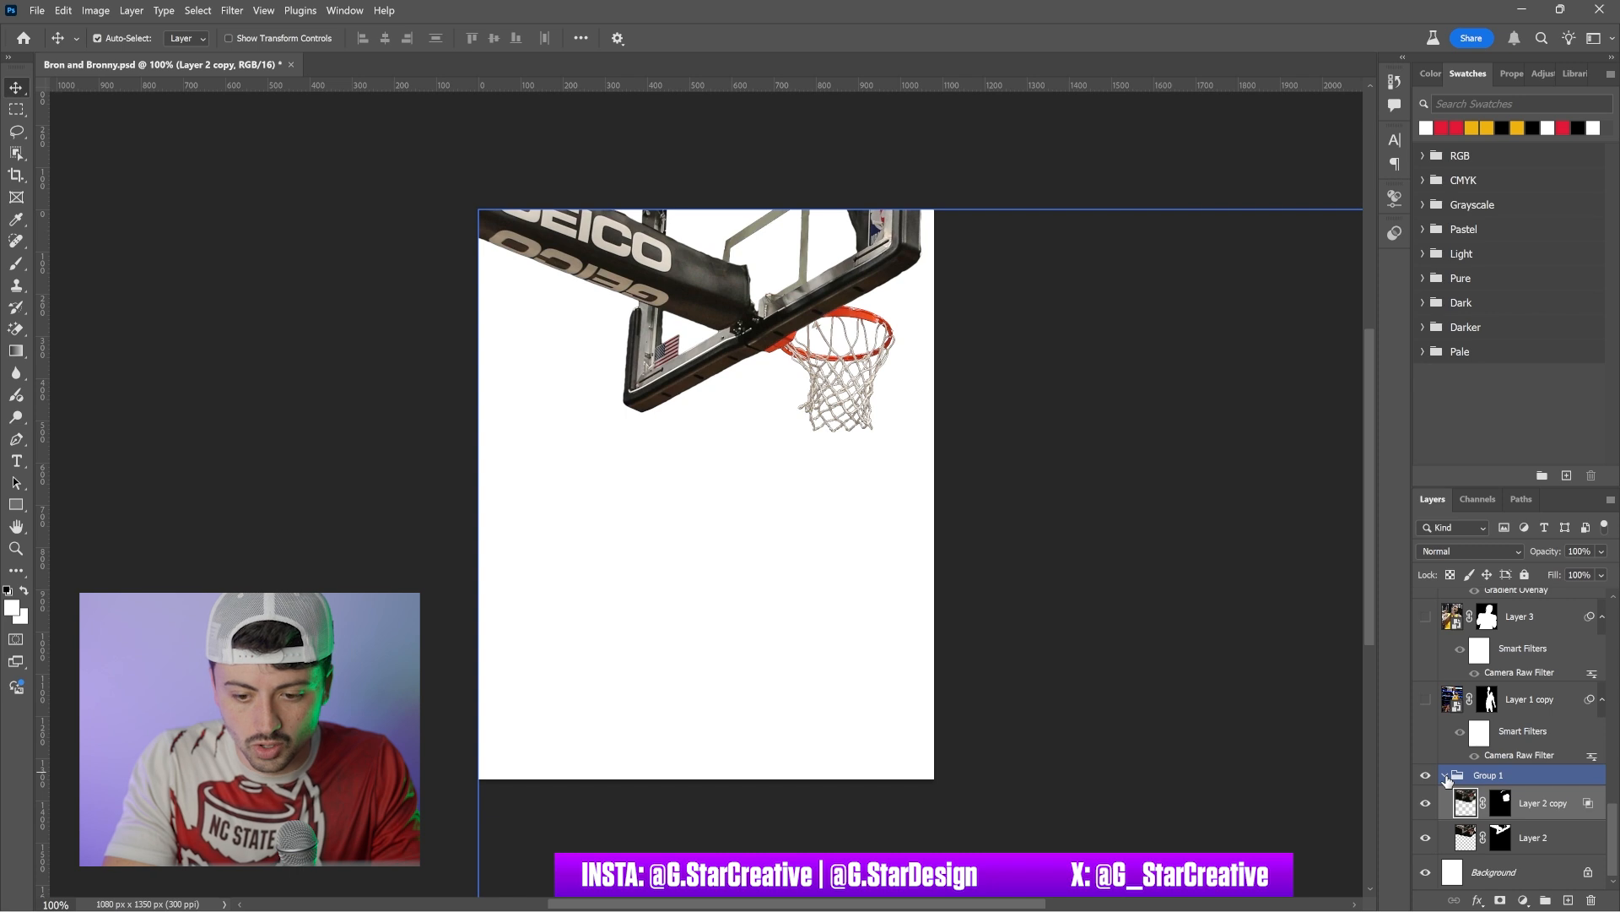
{"action": "left_click", "coordinate": [1445, 777]}
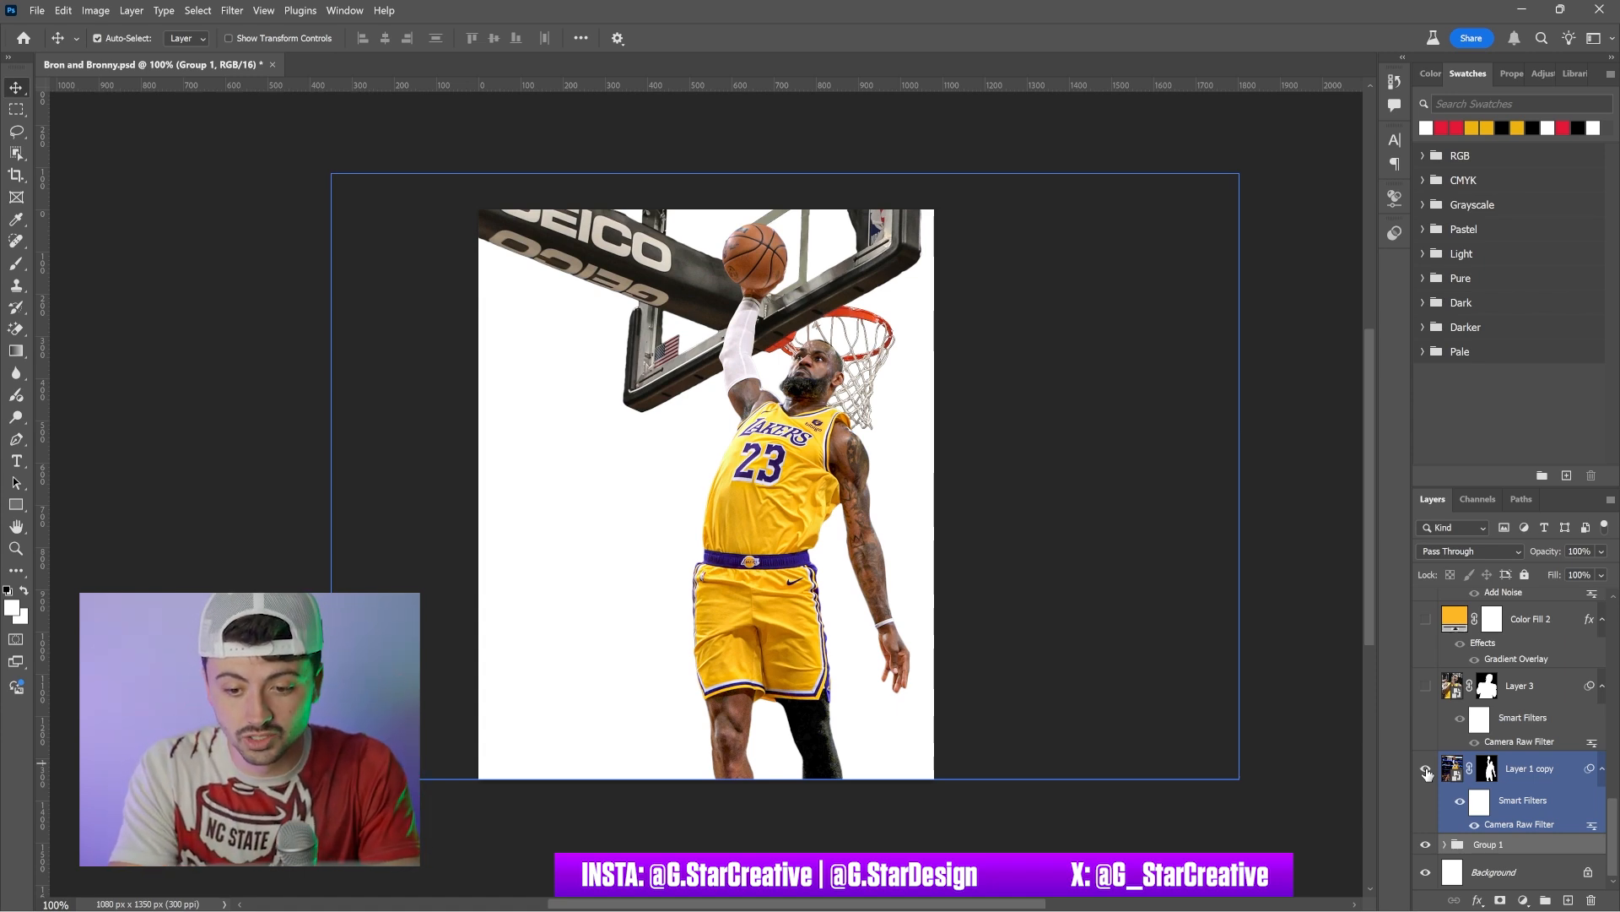
Step: Hide Layer 1 copy and Group 1, and view the Layer 3 player cutout on its own before hiding it again
{"action": "left_click", "coordinate": [1426, 770]}
{"action": "left_click", "coordinate": [1426, 845]}
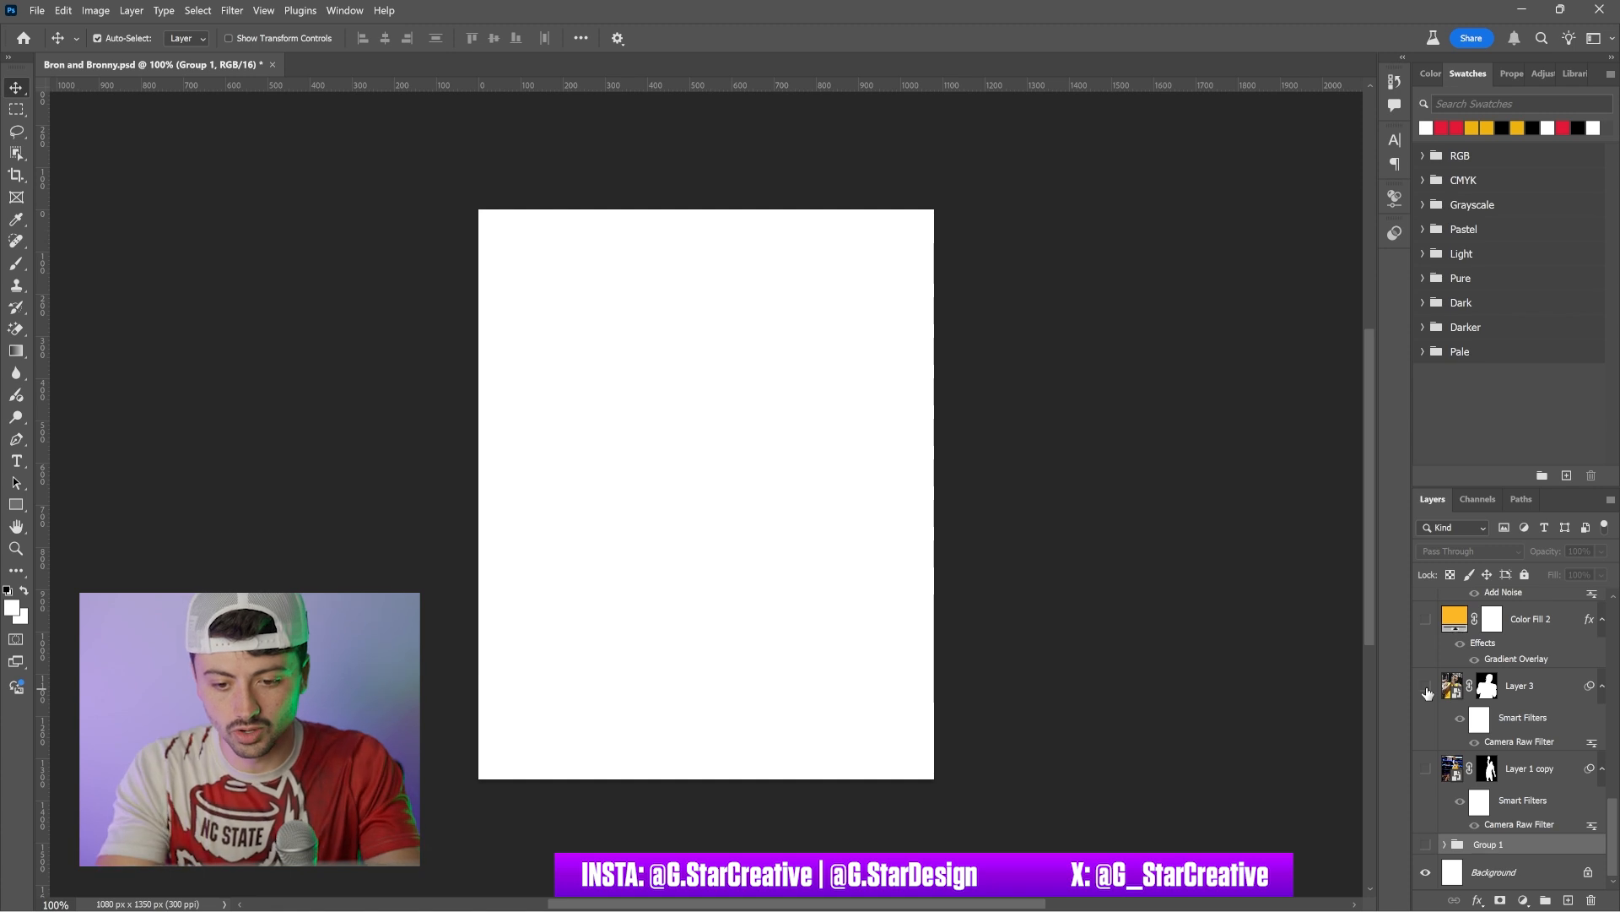
{"action": "left_click", "coordinate": [1426, 687]}
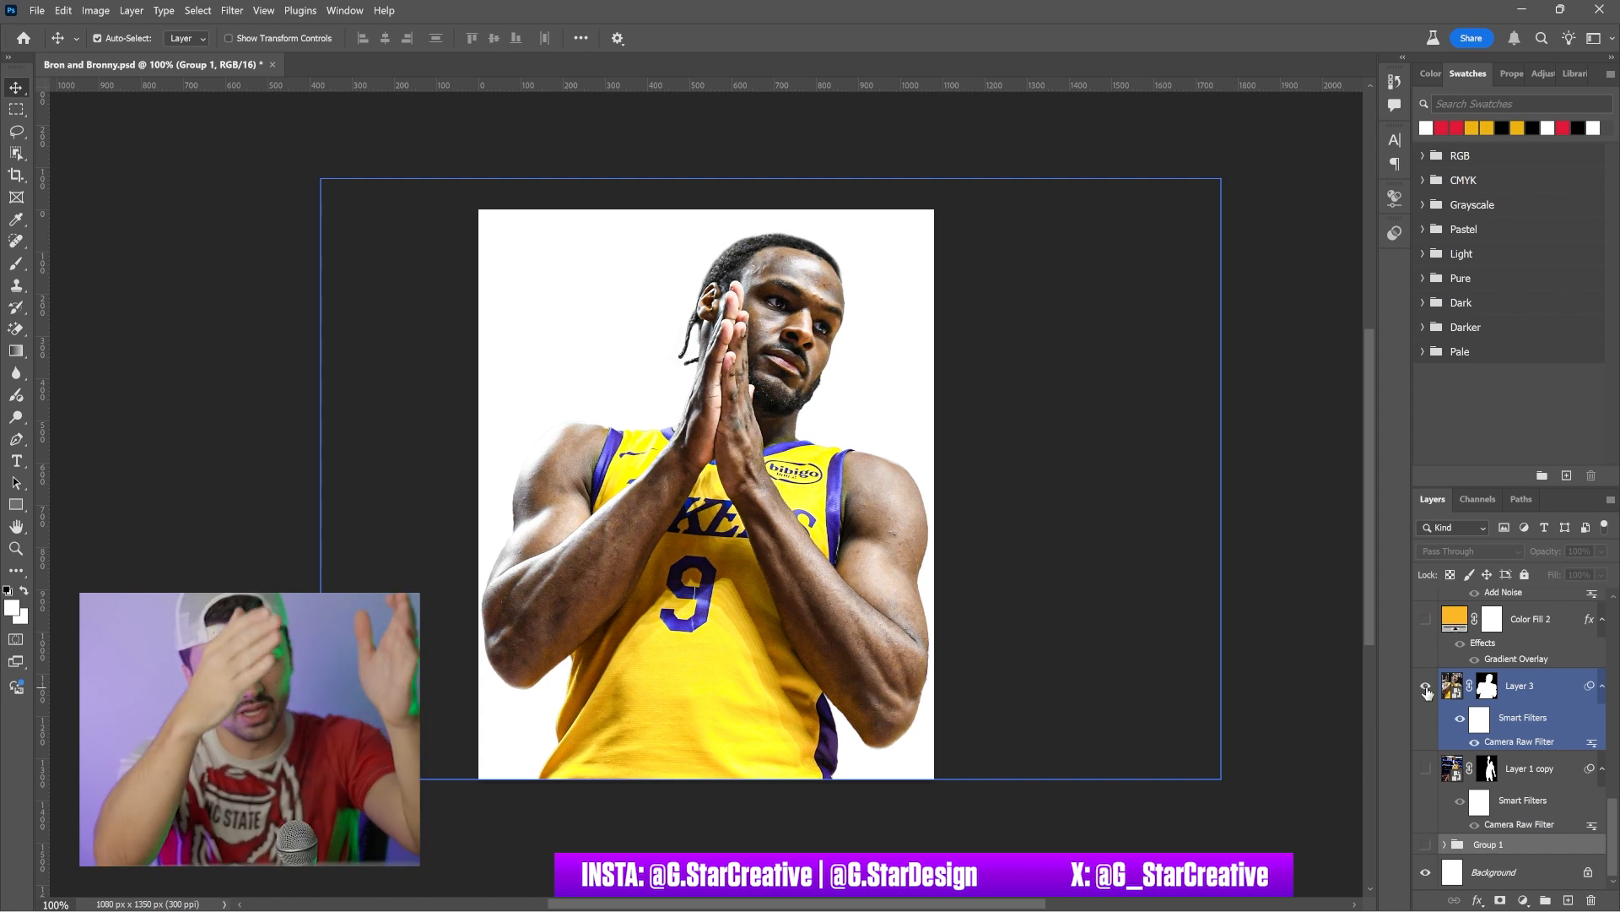
{"action": "left_click", "coordinate": [1426, 686]}
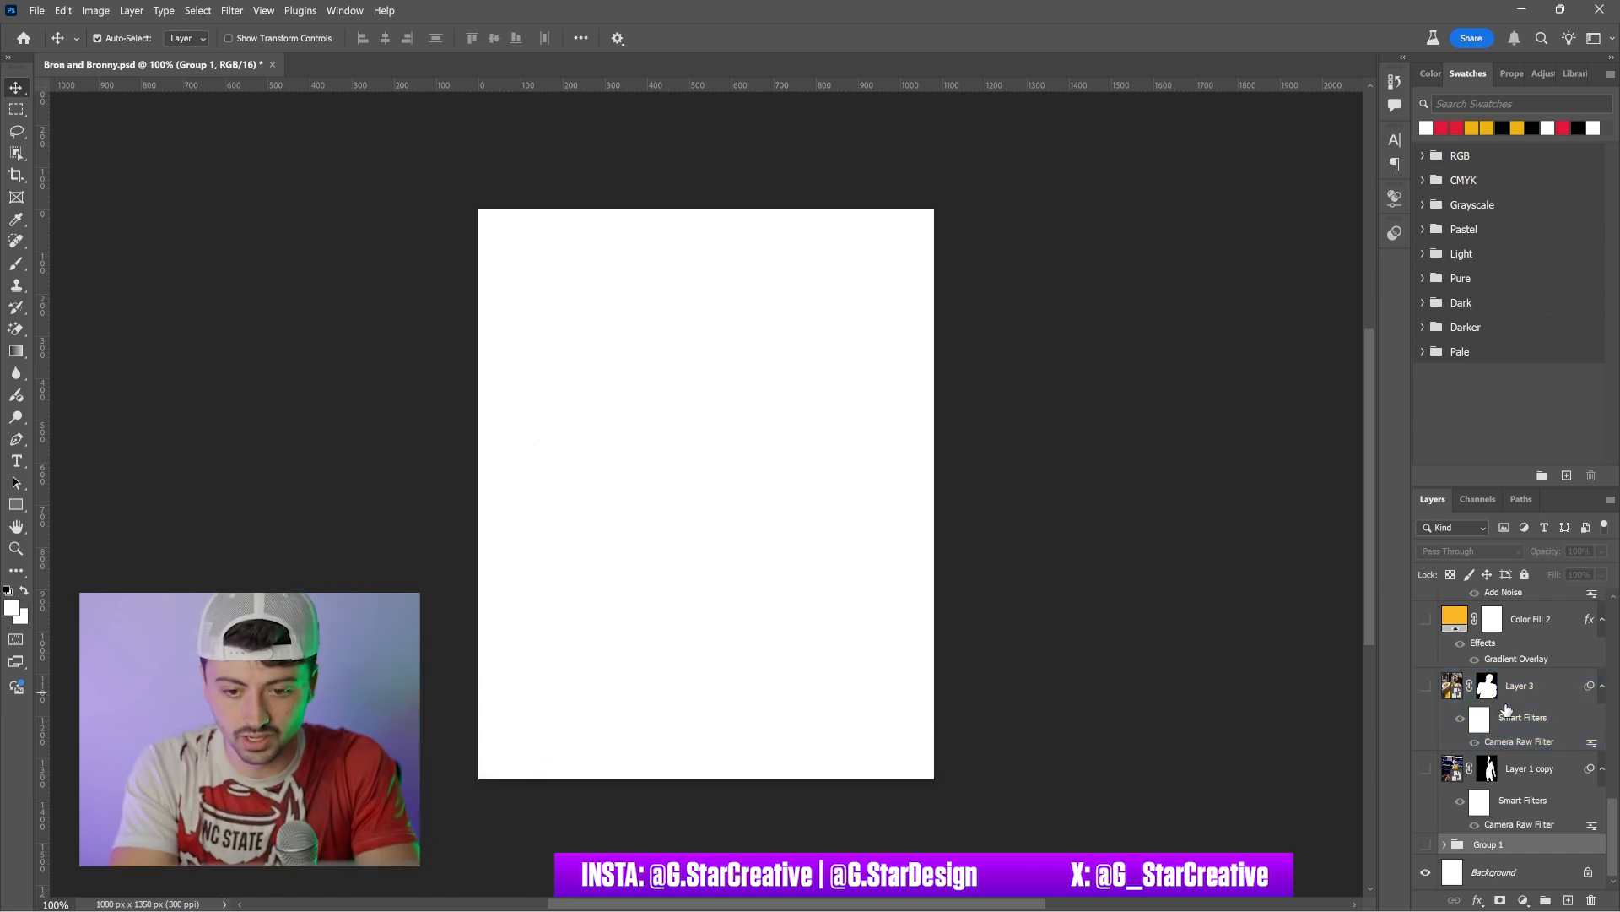
Step: Show the Color Fill 2 background layer and make it the active layer
{"action": "scroll", "coordinate": [1494, 760], "scroll_direction": "up", "scroll_amount": 3}
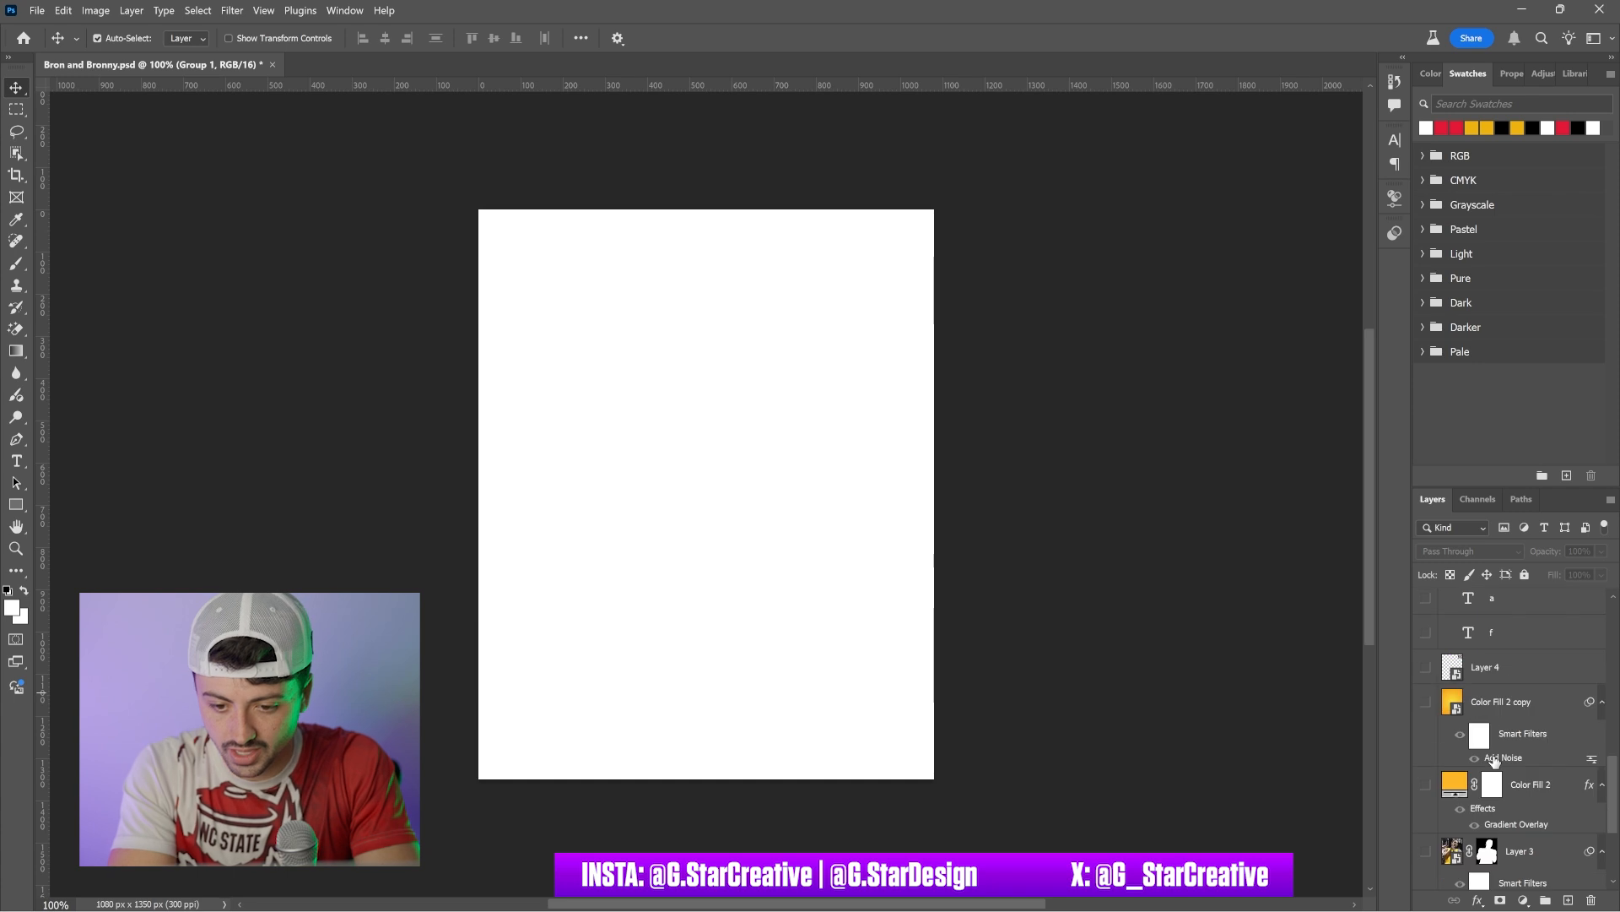
{"action": "left_click", "coordinate": [1425, 784]}
{"action": "left_click", "coordinate": [1504, 786]}
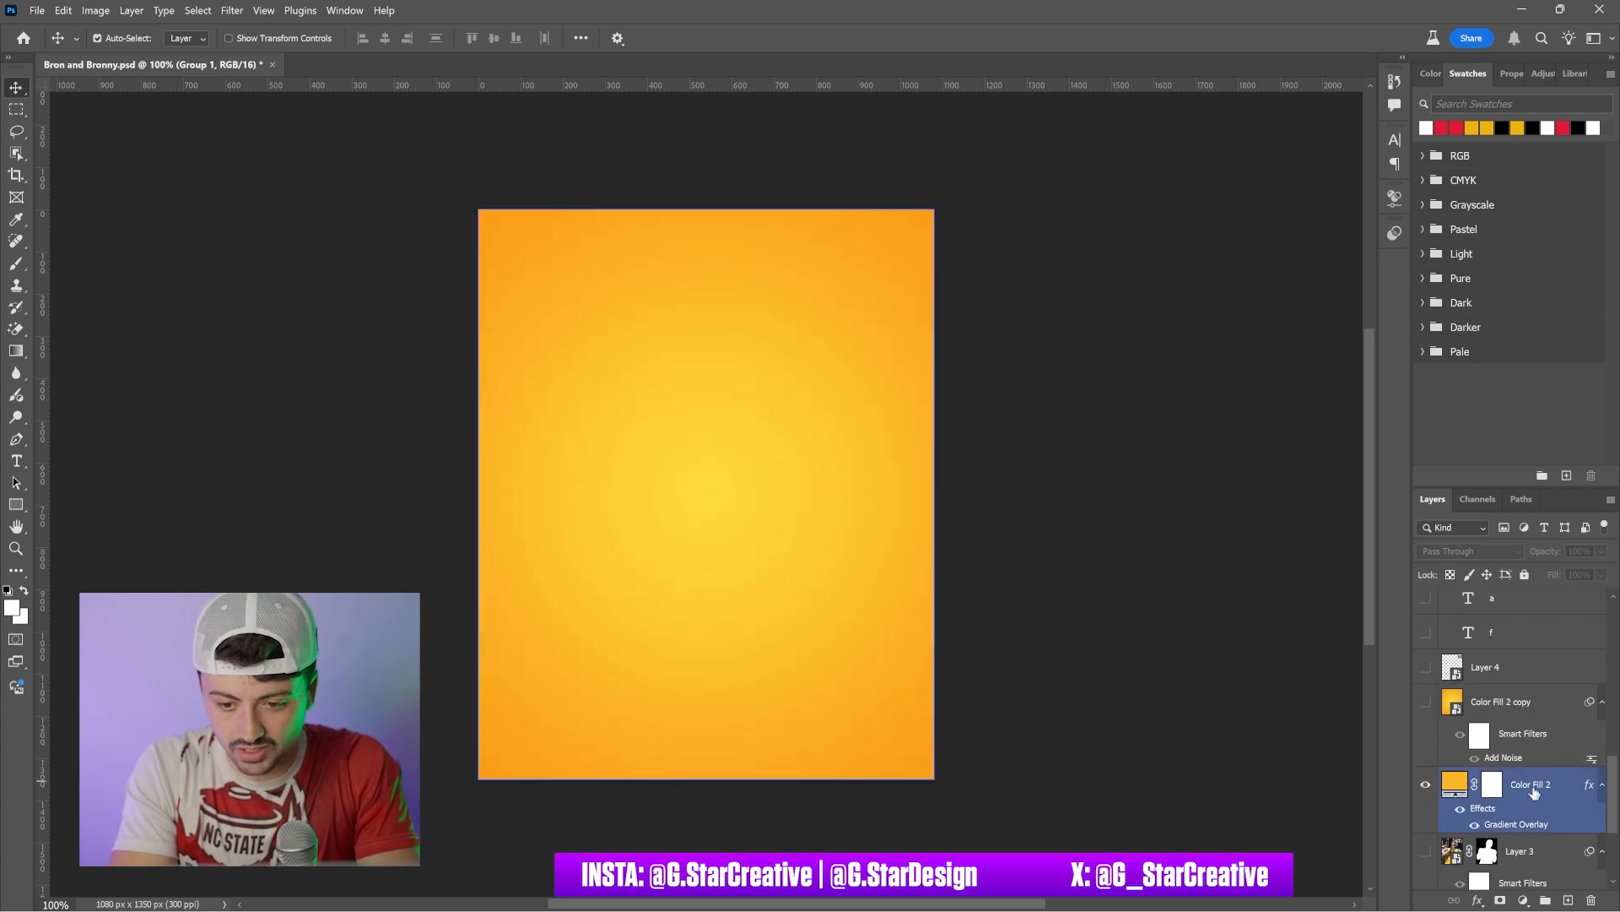
{"action": "left_click", "coordinate": [1532, 788]}
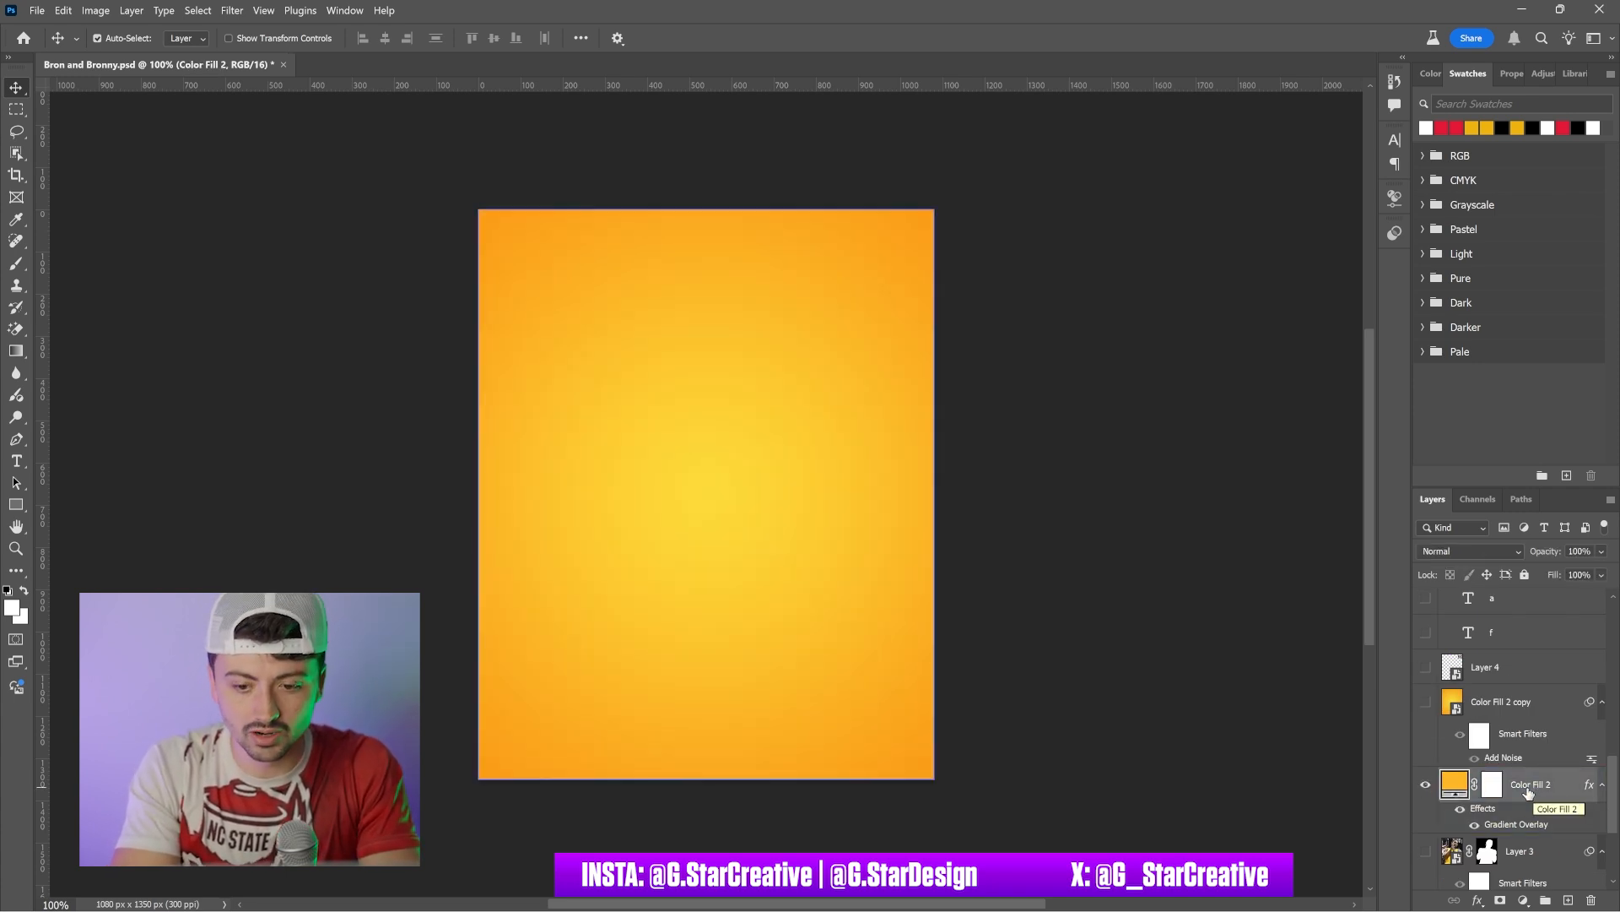
Step: Examine the Gradient Overlay settings of Color Fill 2, including its available gradient styles, and leave them as they are
{"action": "double_click", "coordinate": [1488, 813]}
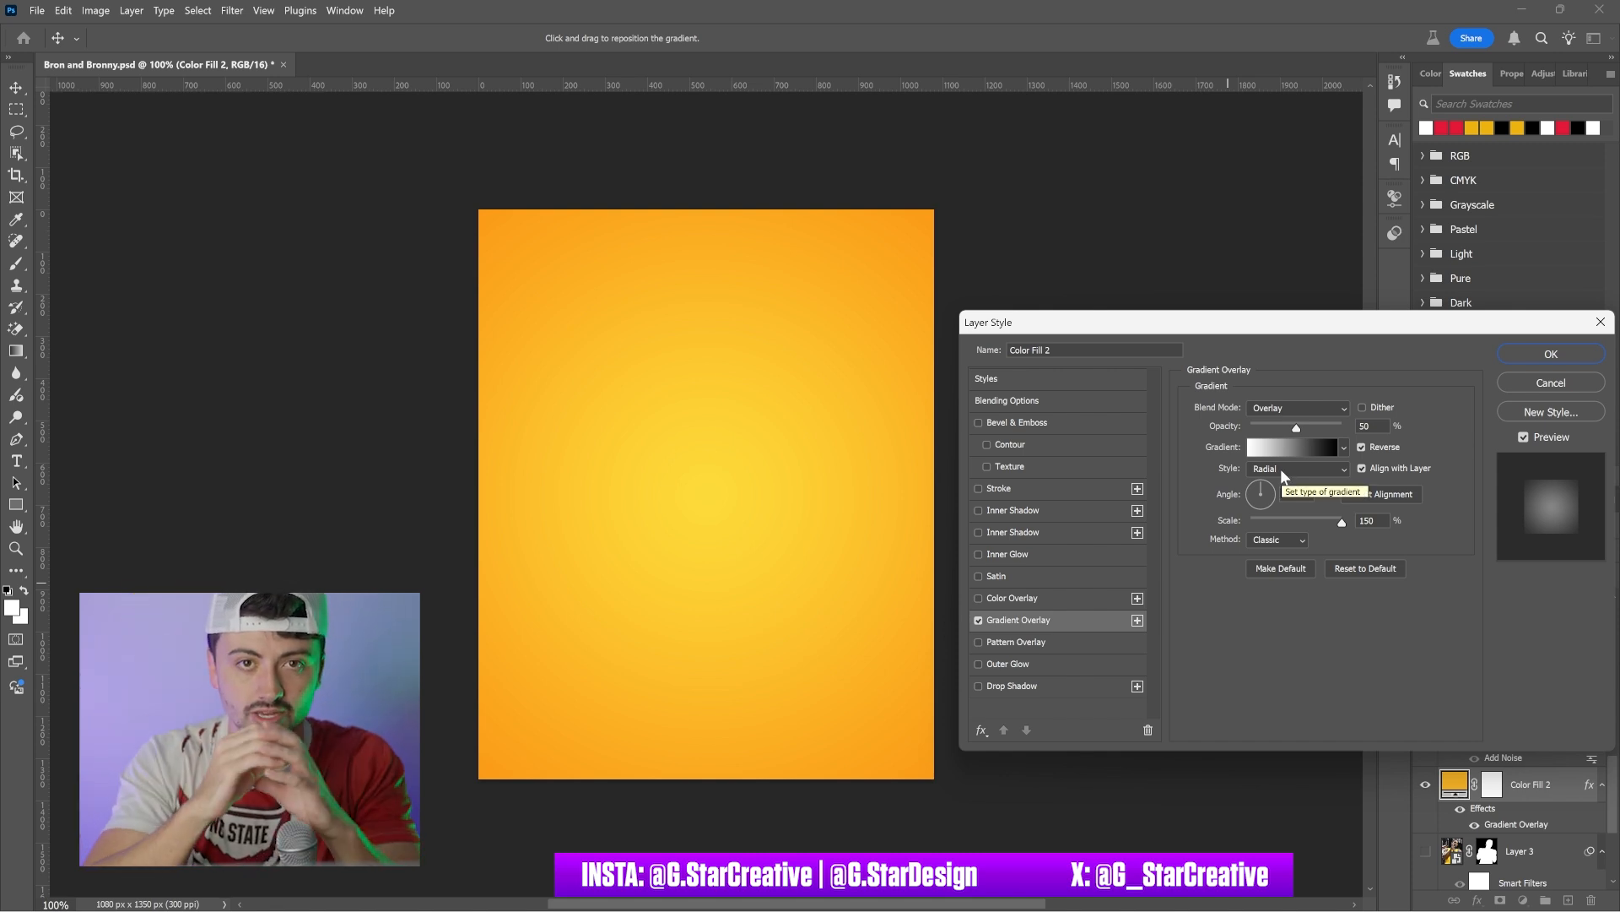
{"action": "left_click", "coordinate": [1281, 472]}
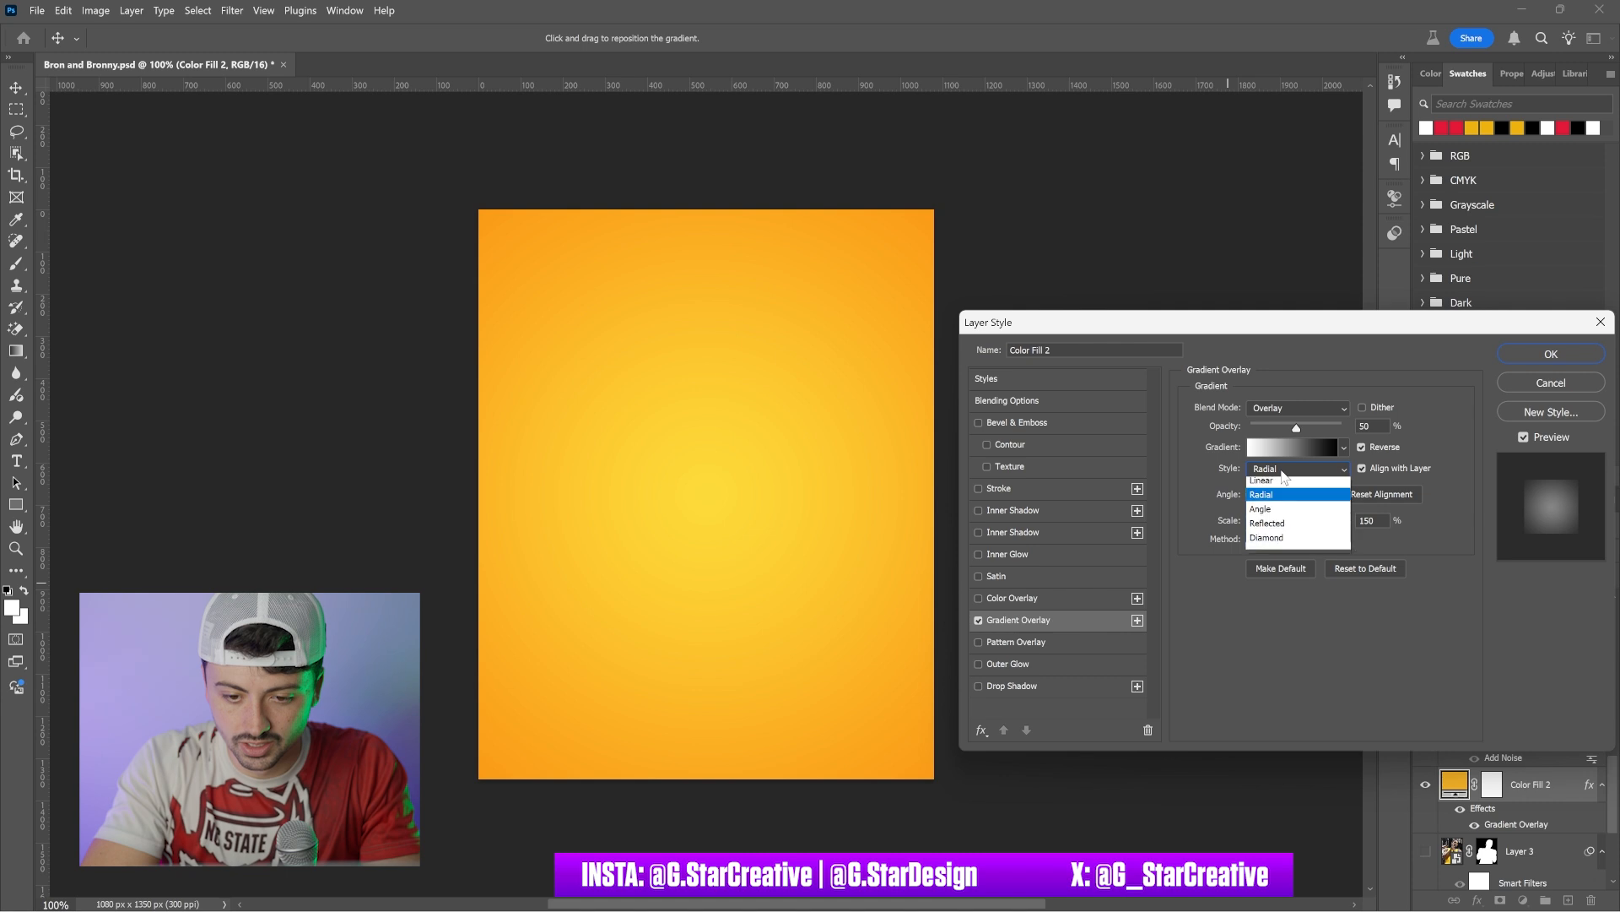
{"action": "left_click", "coordinate": [1280, 468]}
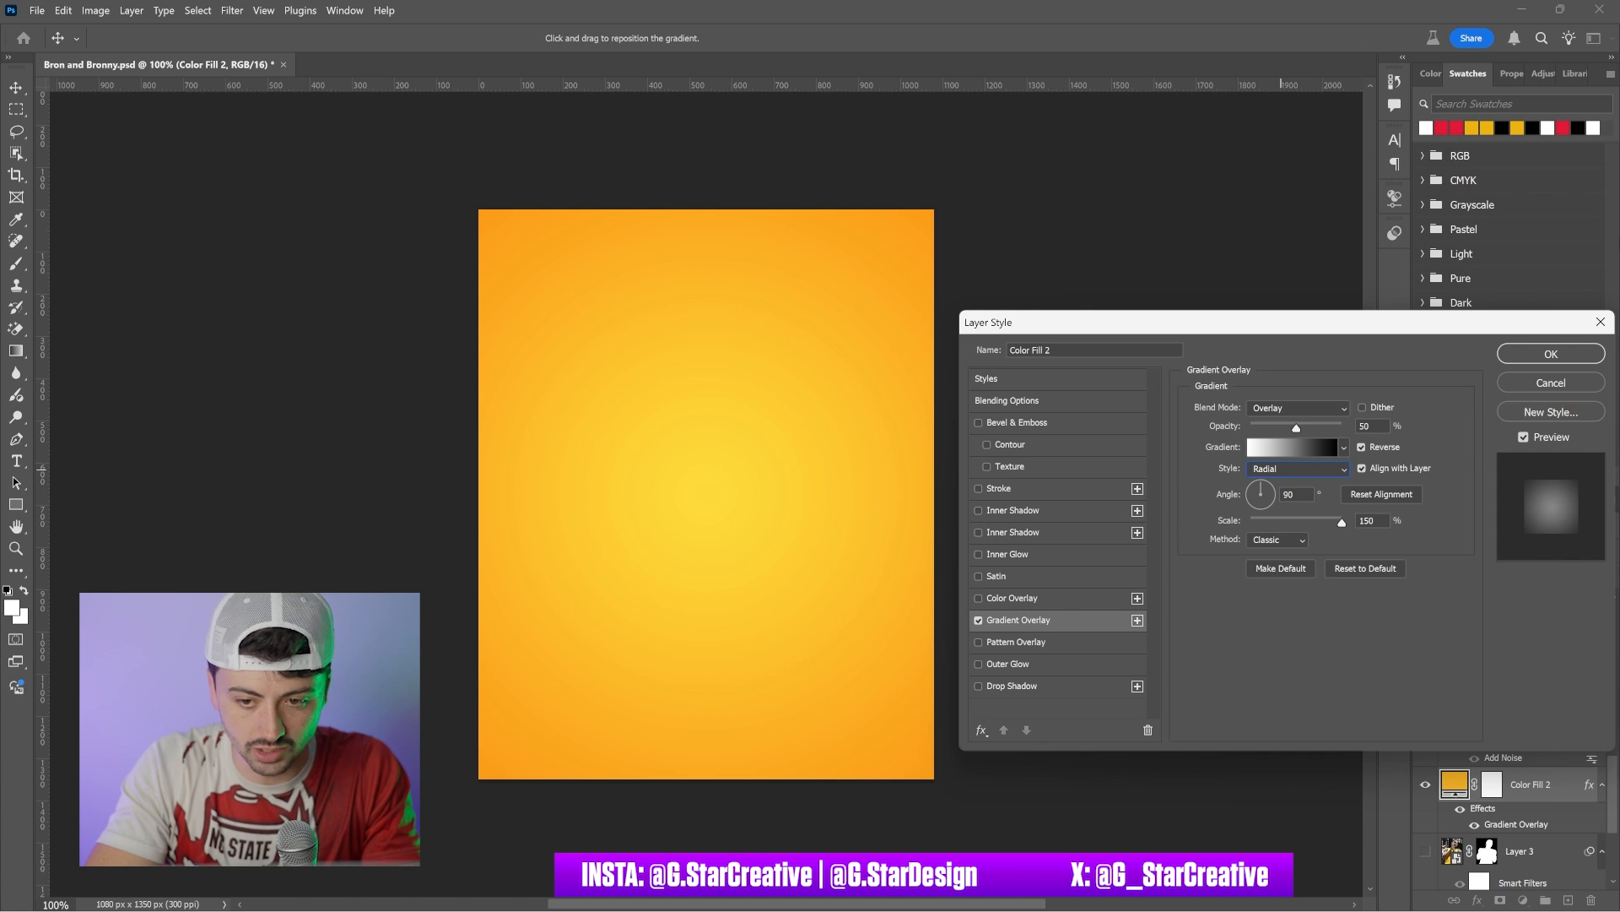
{"action": "left_click", "coordinate": [1601, 321]}
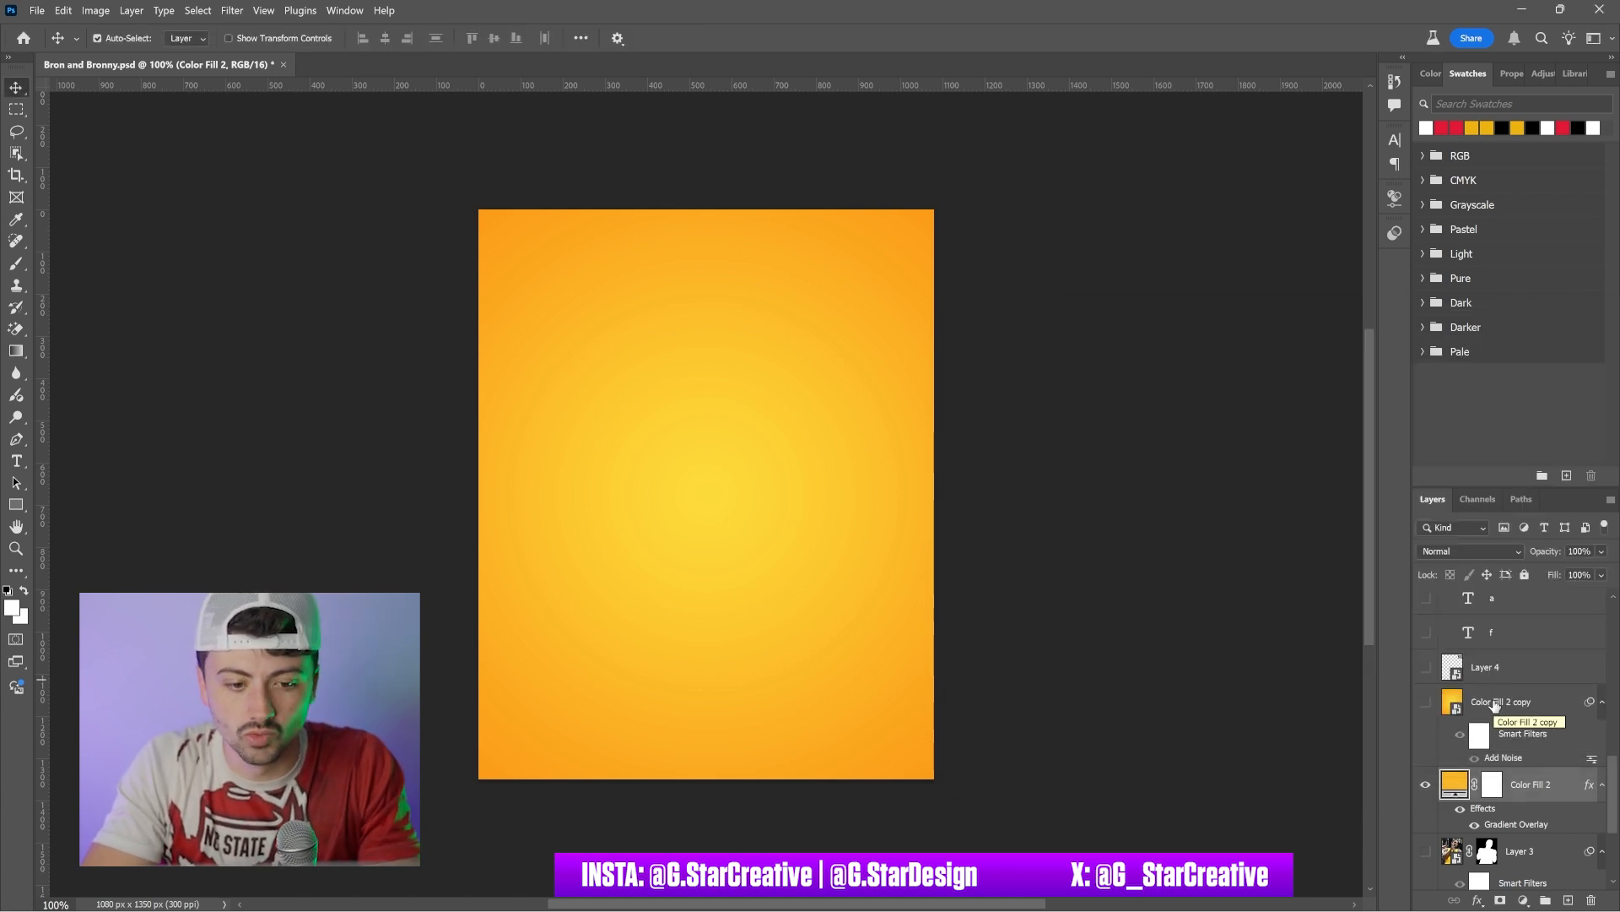
Step: Show the noise-textured Color Fill 2 copy layer and the Lakers logo on Layer 4, and make Layer 4 active
{"action": "left_click", "coordinate": [1425, 702]}
{"action": "left_click", "coordinate": [1486, 708]}
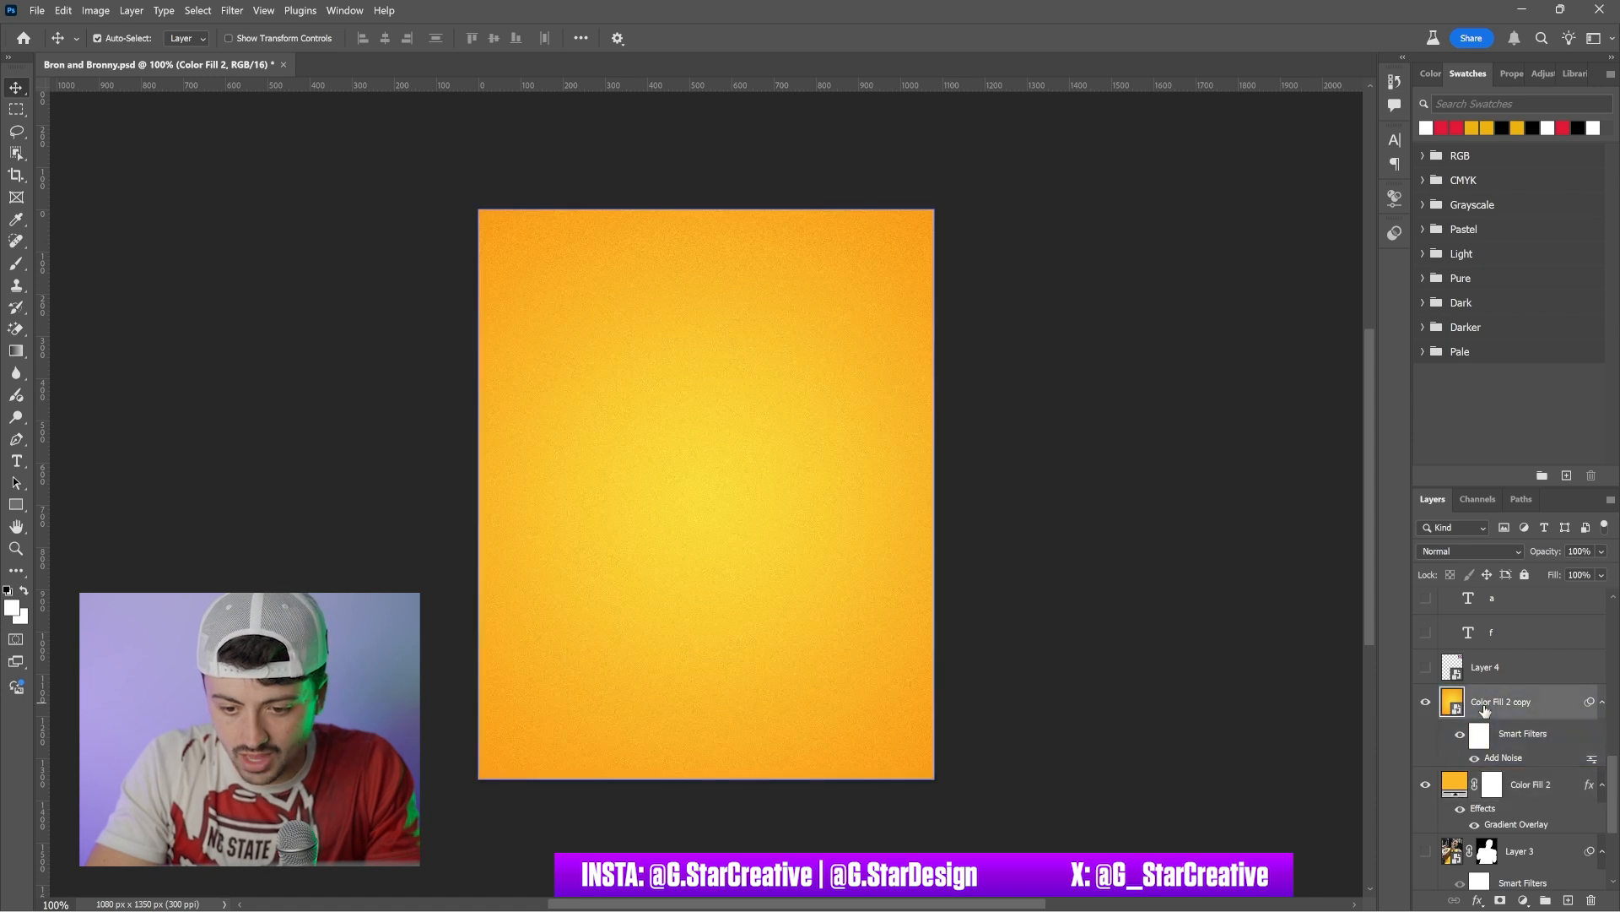
{"action": "scroll", "coordinate": [1485, 709], "scroll_direction": "up", "scroll_amount": 3}
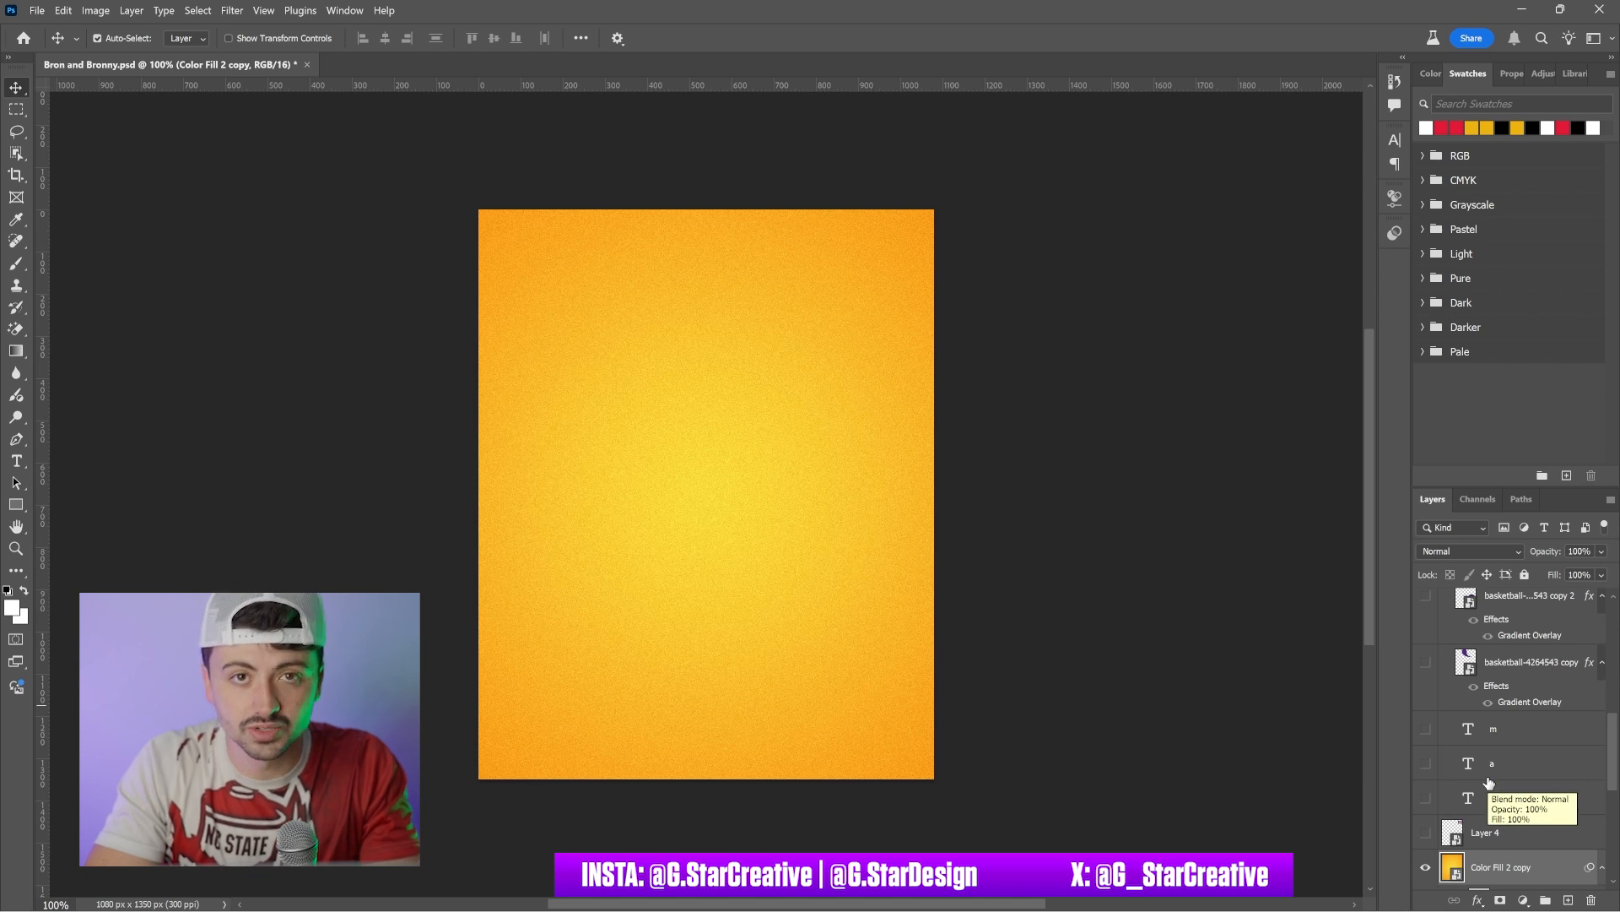
{"action": "scroll", "coordinate": [1488, 782], "scroll_direction": "down", "scroll_amount": 2}
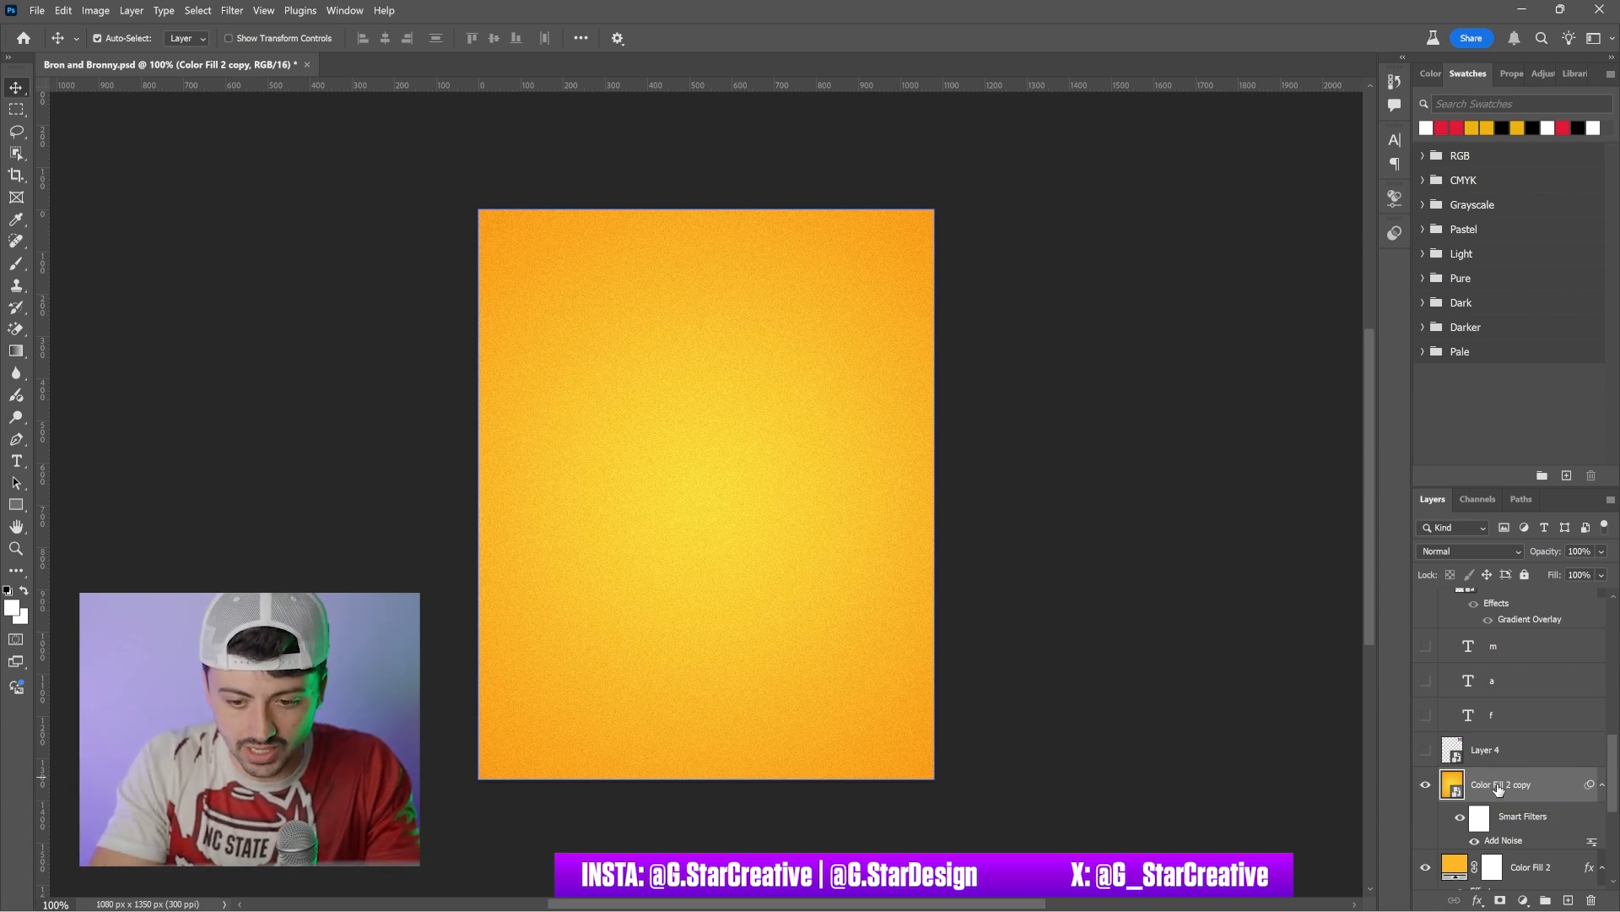
{"action": "left_click", "coordinate": [1426, 749]}
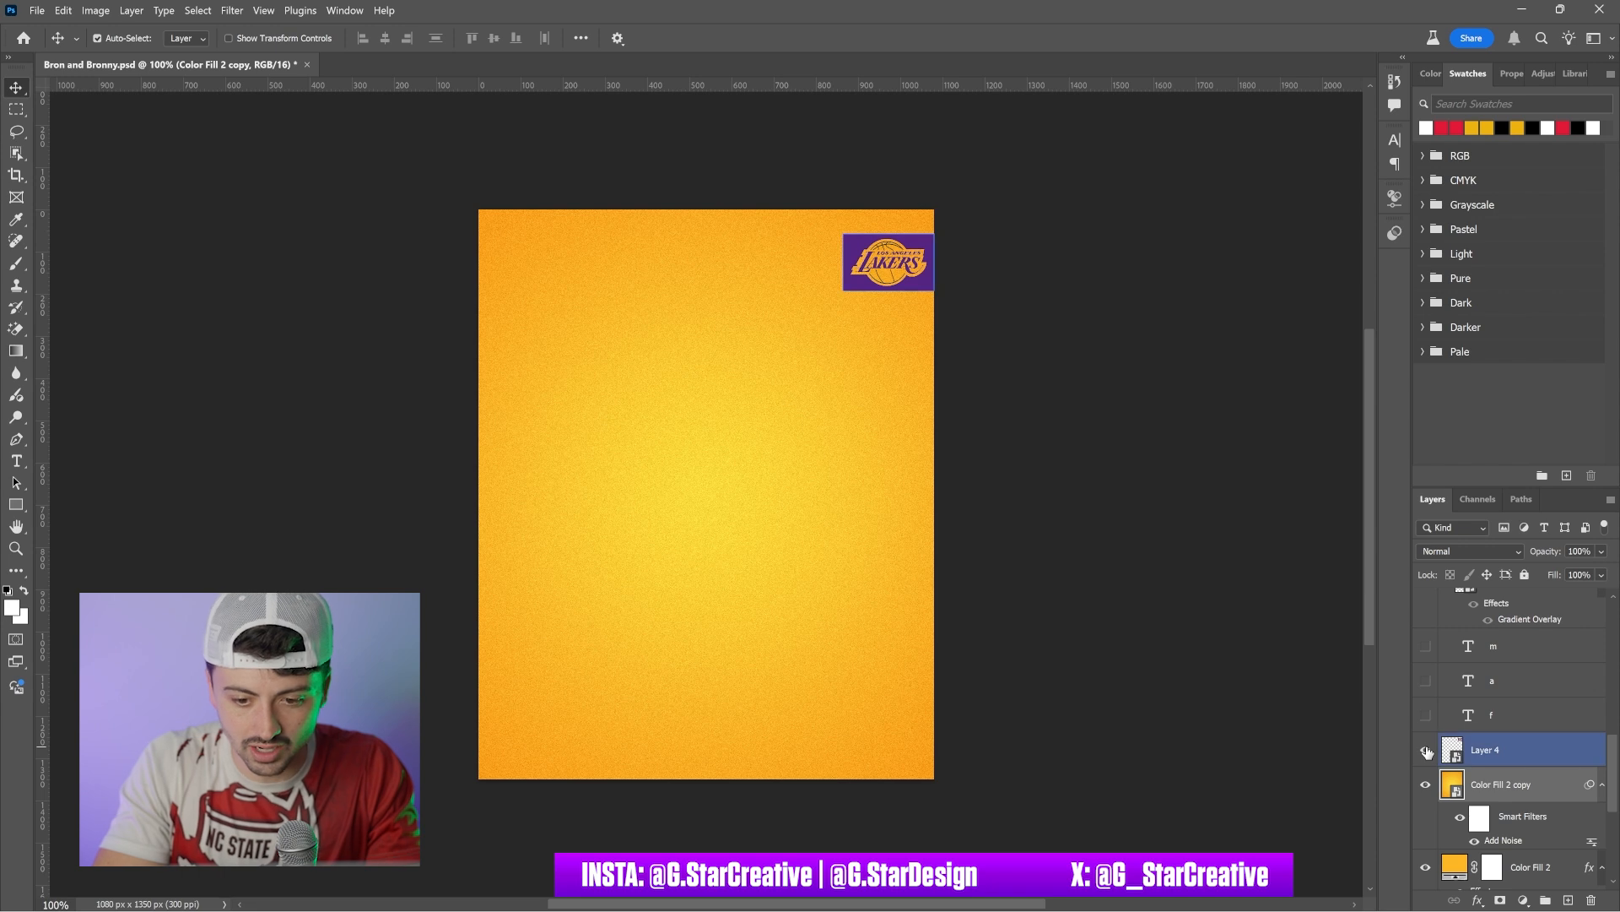
{"action": "left_click", "coordinate": [1508, 759]}
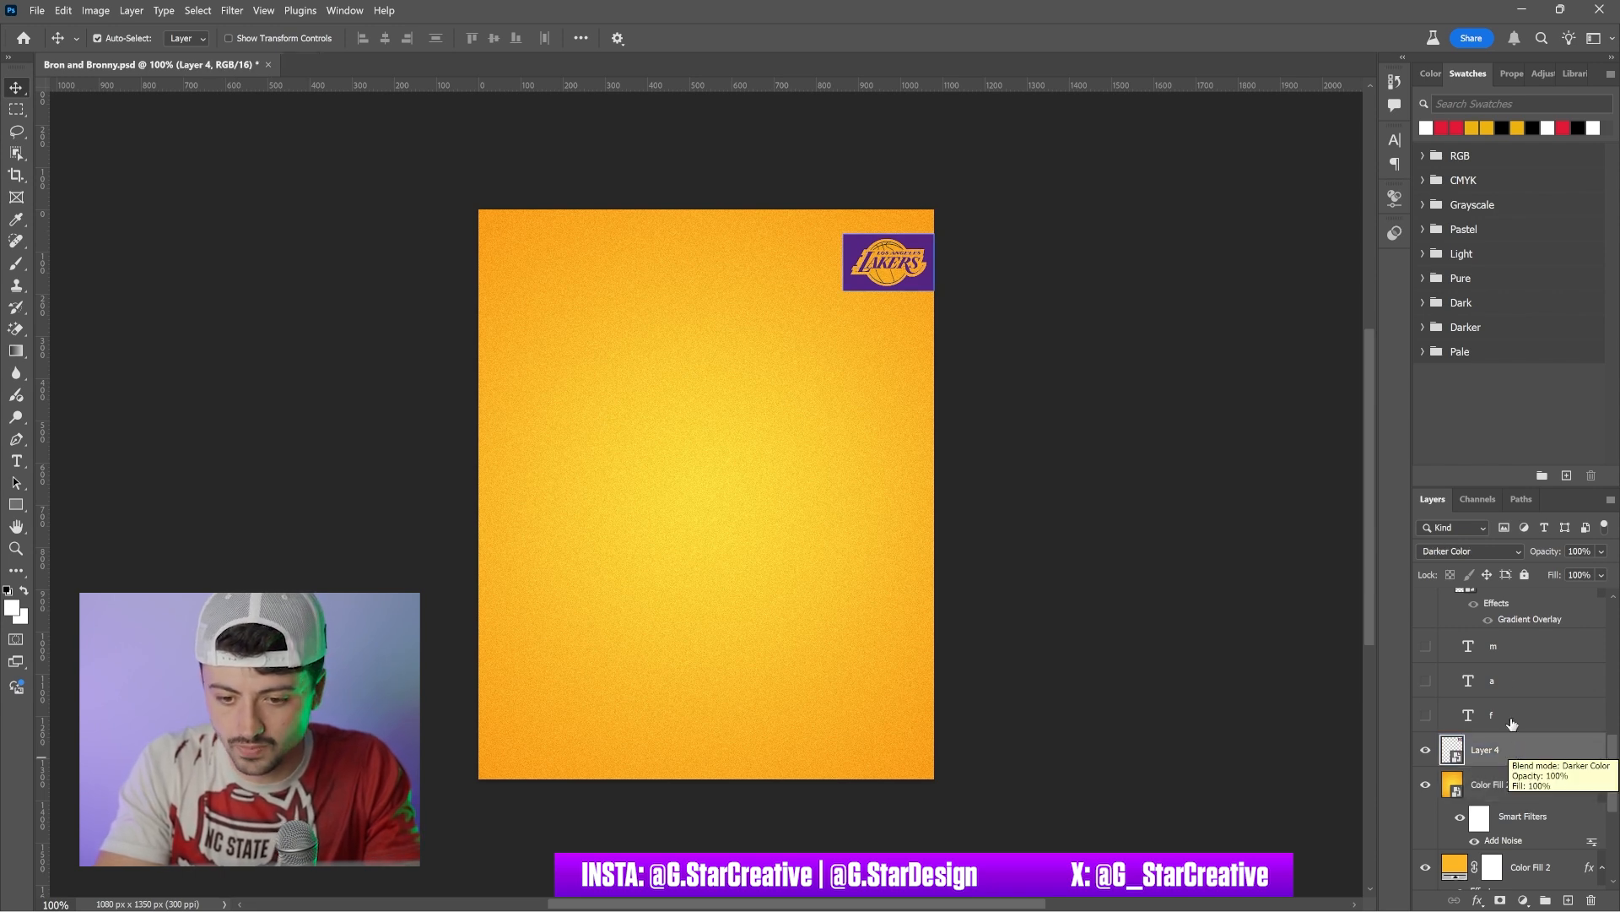
Step: Preview the Normal blend mode on Layer 4's Lakers logo and keep Darker Color
{"action": "left_click", "coordinate": [1475, 551]}
{"action": "left_click", "coordinate": [1403, 574]}
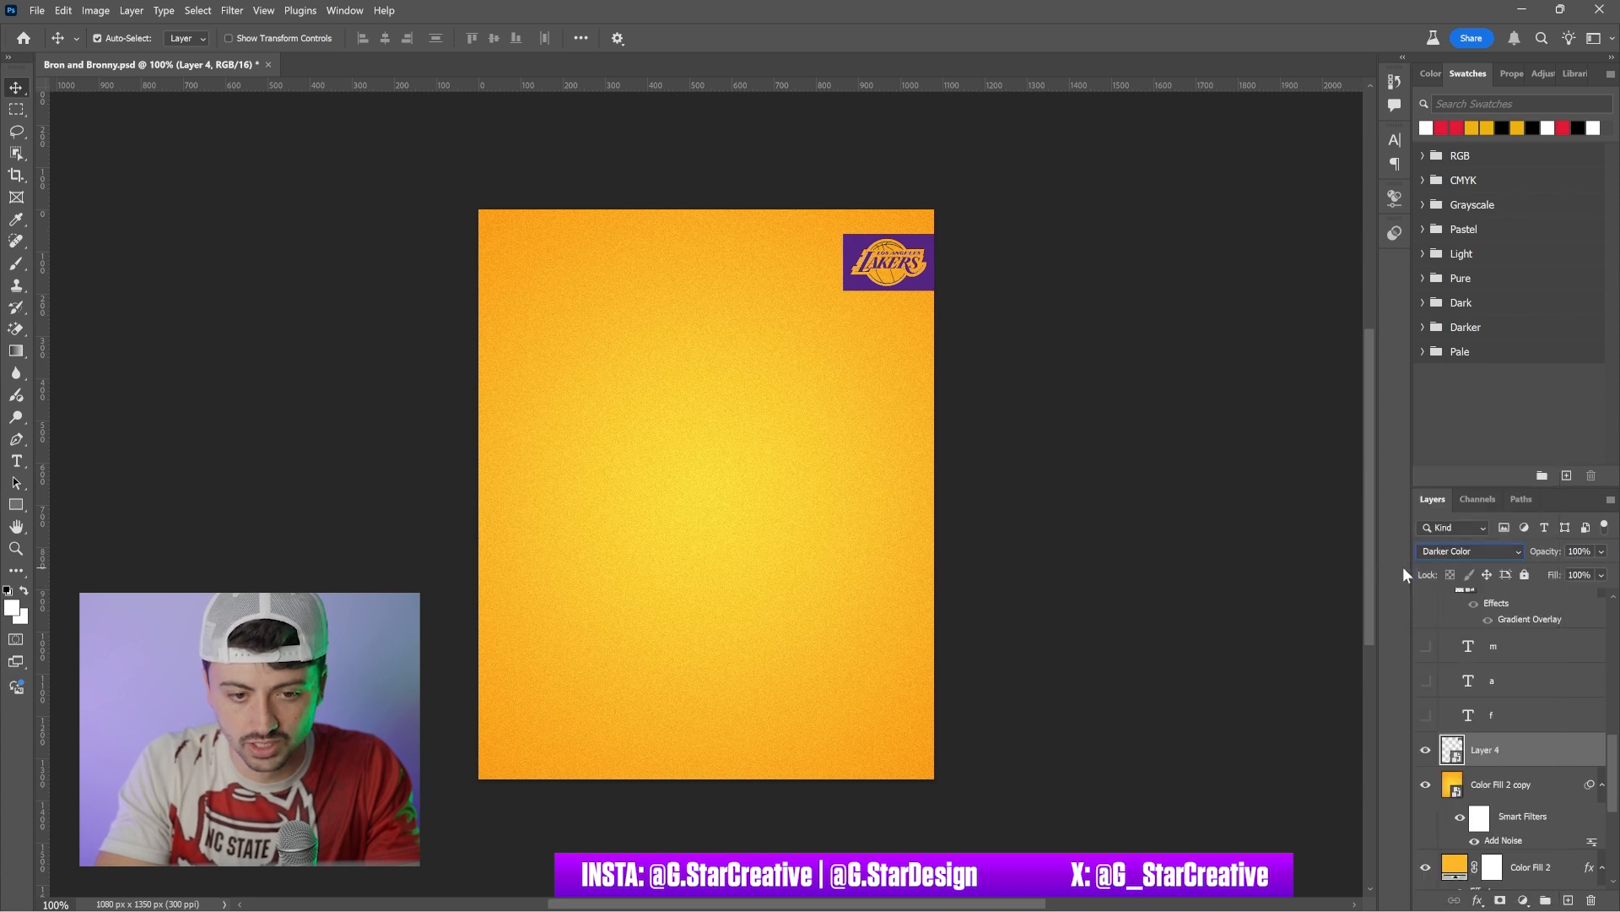
{"action": "left_click", "coordinate": [1466, 554]}
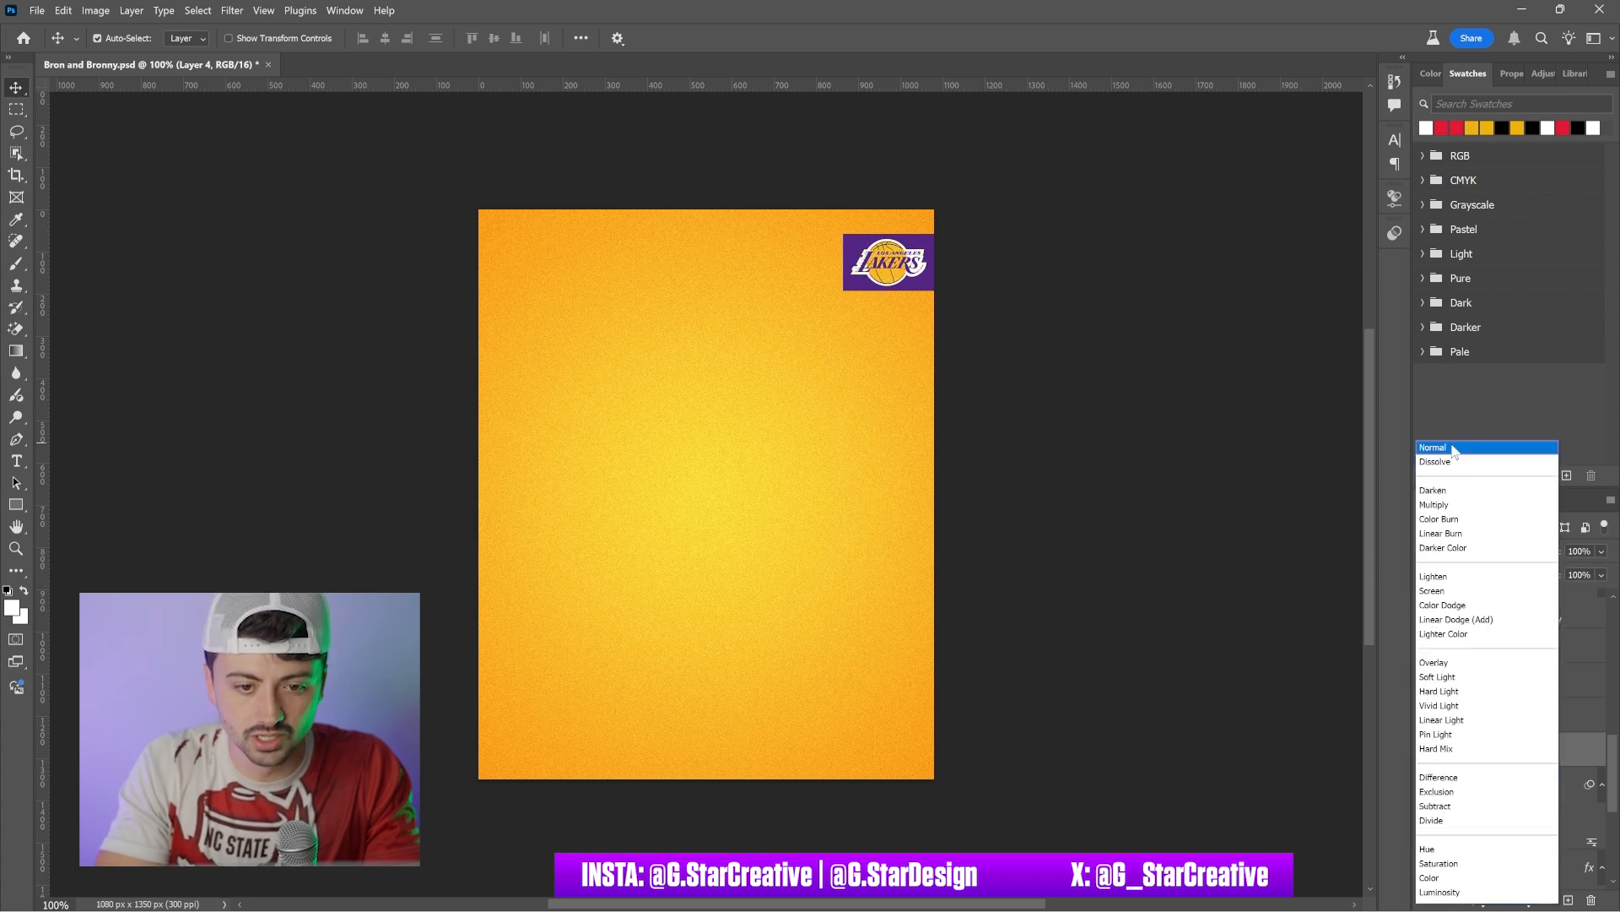
{"action": "left_click", "coordinate": [1404, 466]}
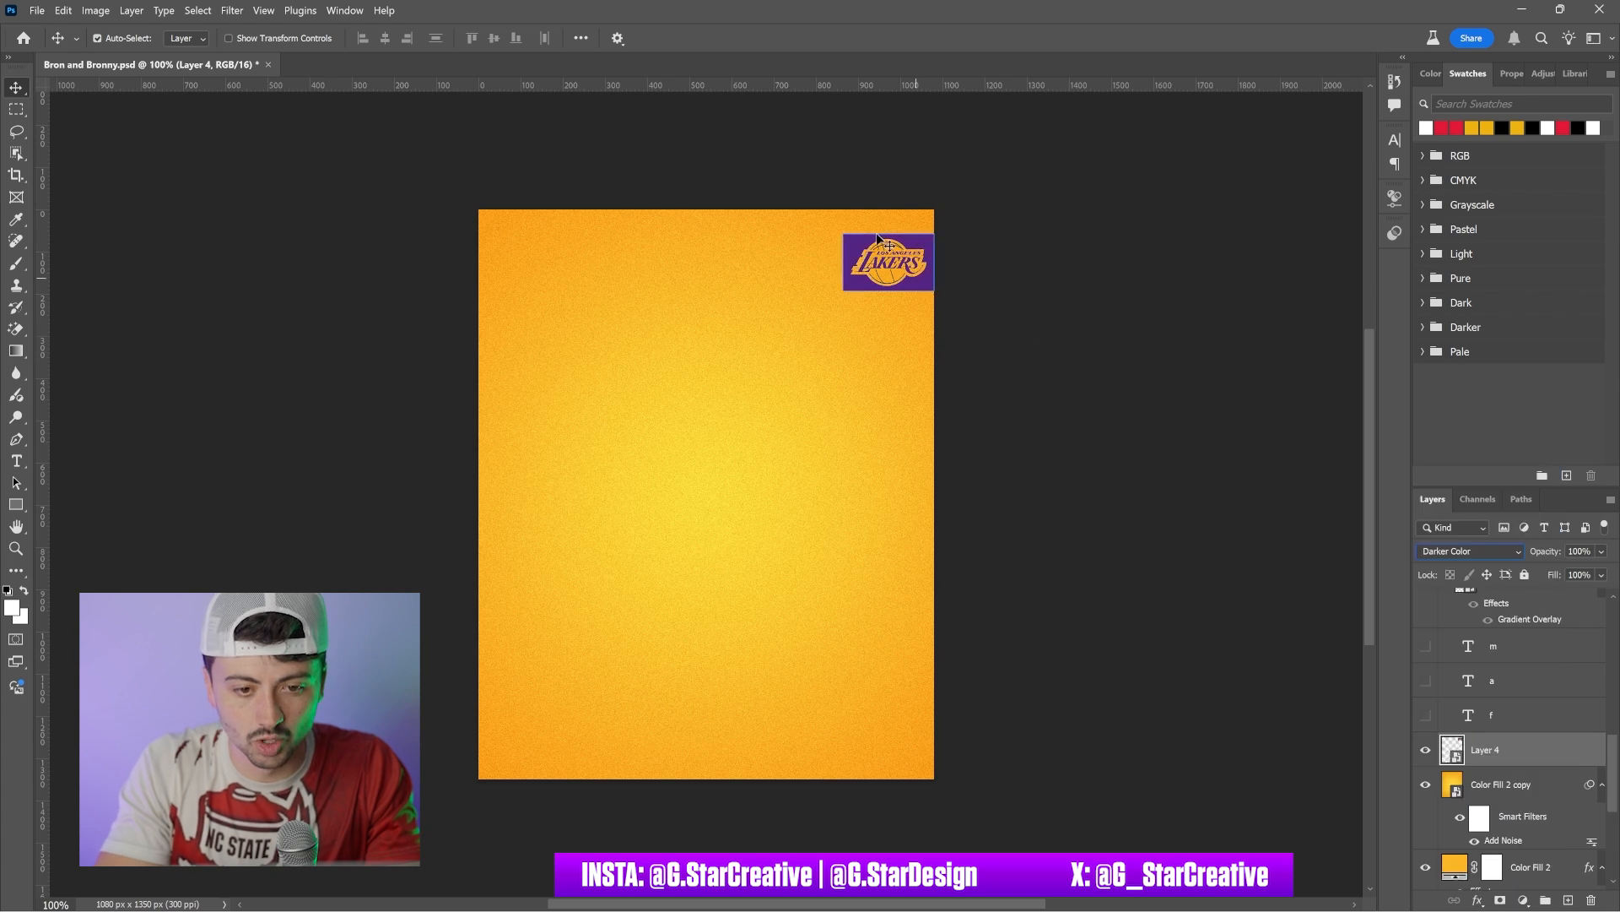
{"action": "left_click", "coordinate": [888, 329]}
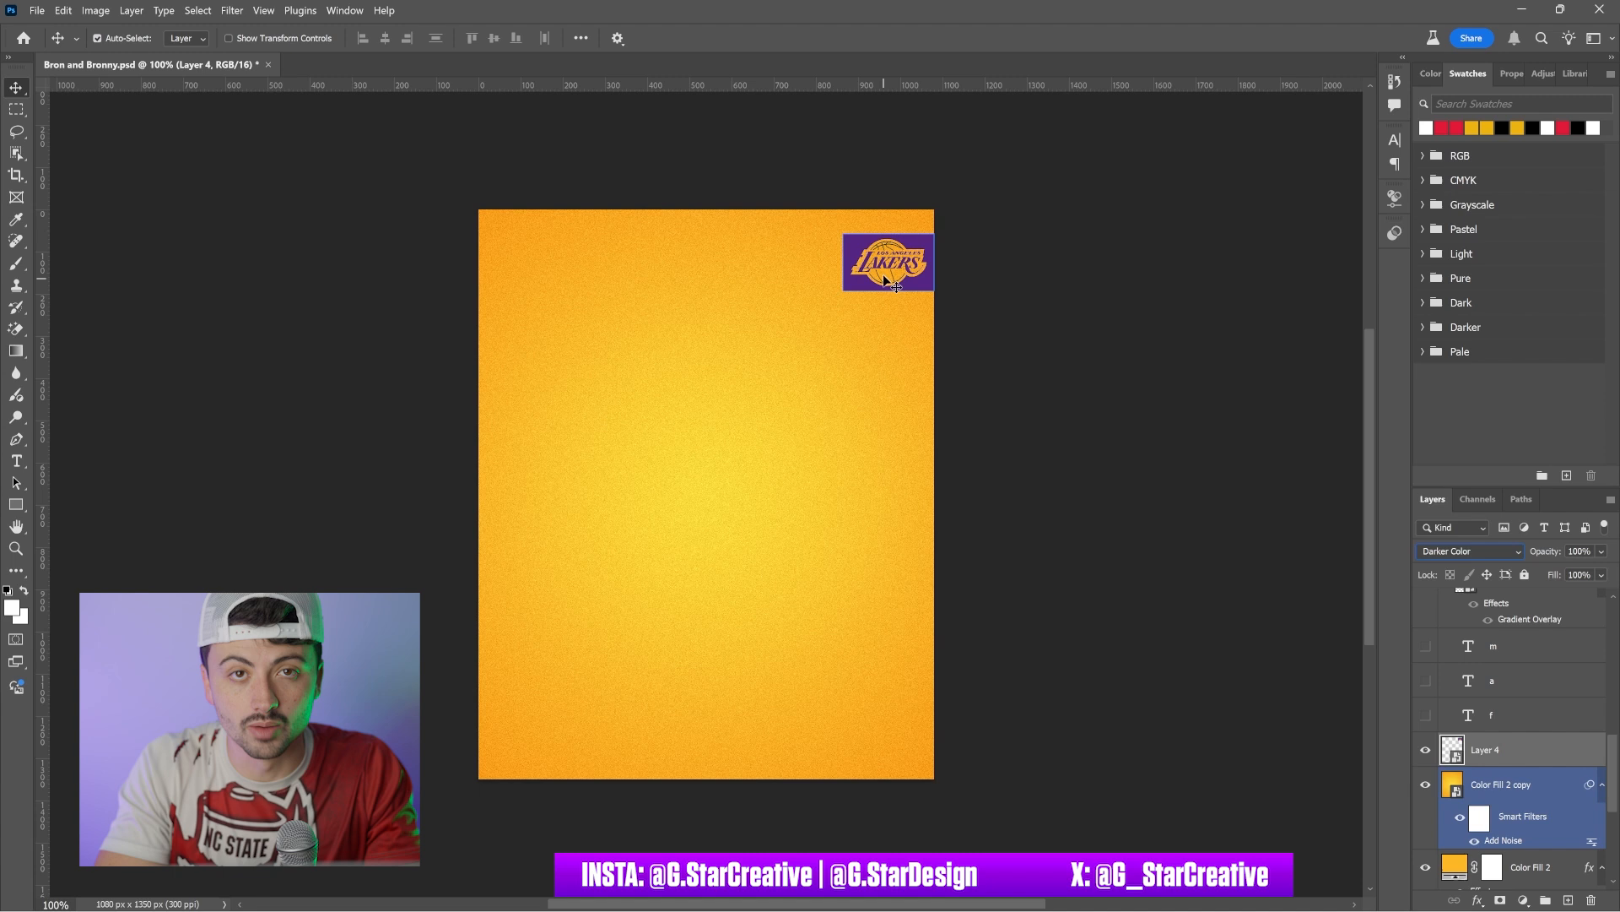
Step: Show the f, a and m text layers in Group 2, and compare the lettering with the group's effects off and on
{"action": "left_click_drag", "start_coordinate": [1426, 717], "coordinate": [1426, 646]}
{"action": "scroll", "coordinate": [1519, 760], "scroll_direction": "up", "scroll_amount": 2}
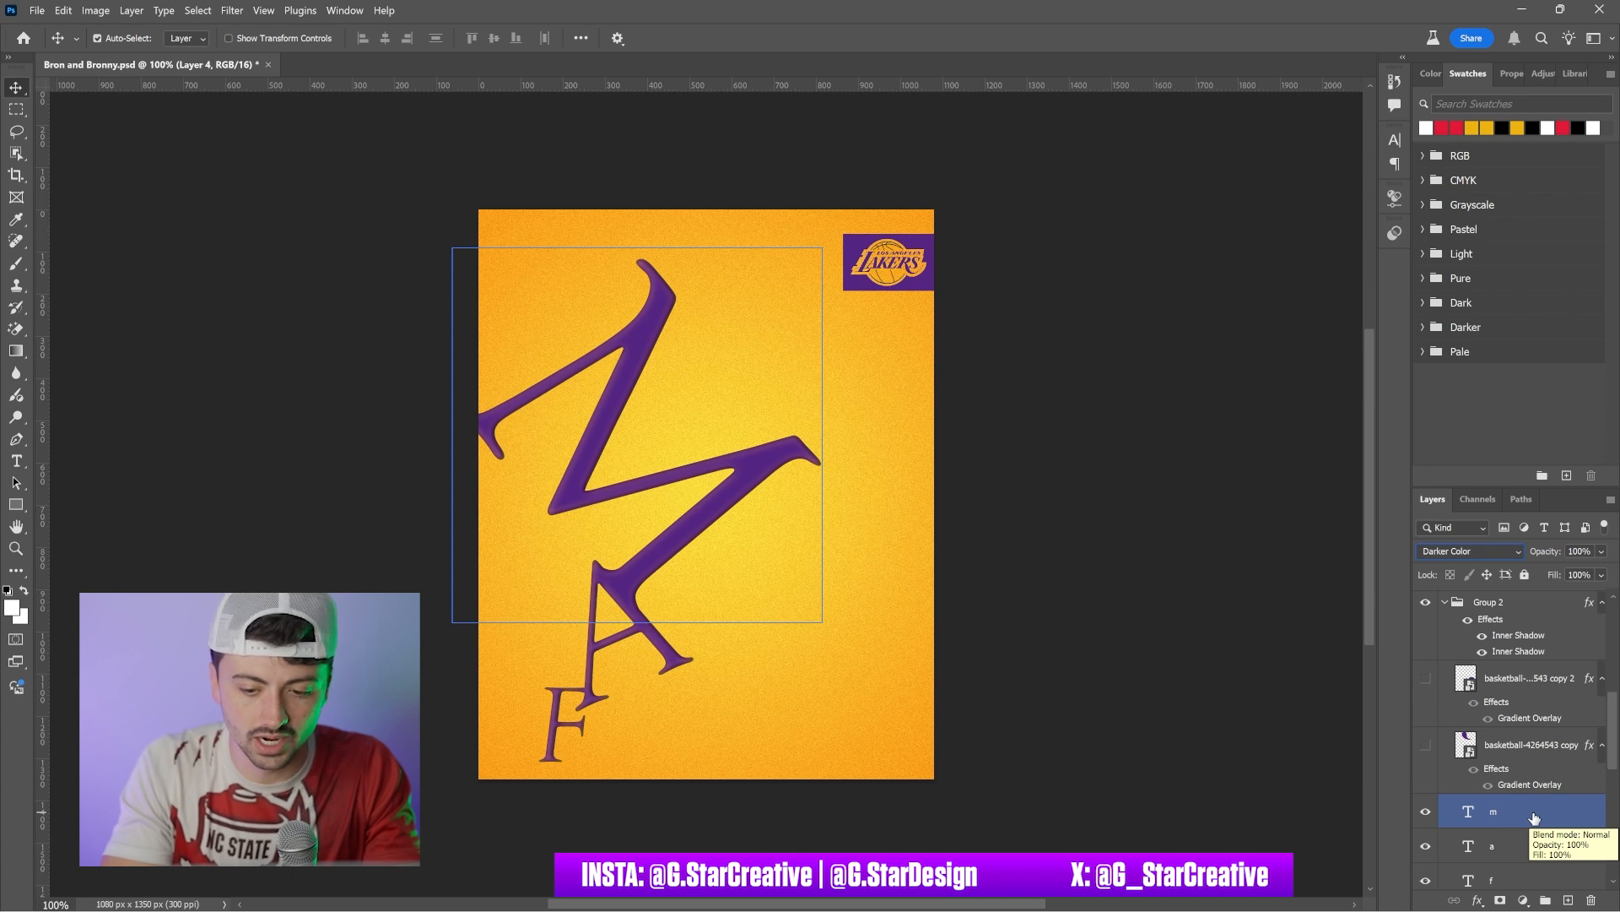
{"action": "left_click", "coordinate": [1464, 622]}
{"action": "left_click", "coordinate": [1465, 622]}
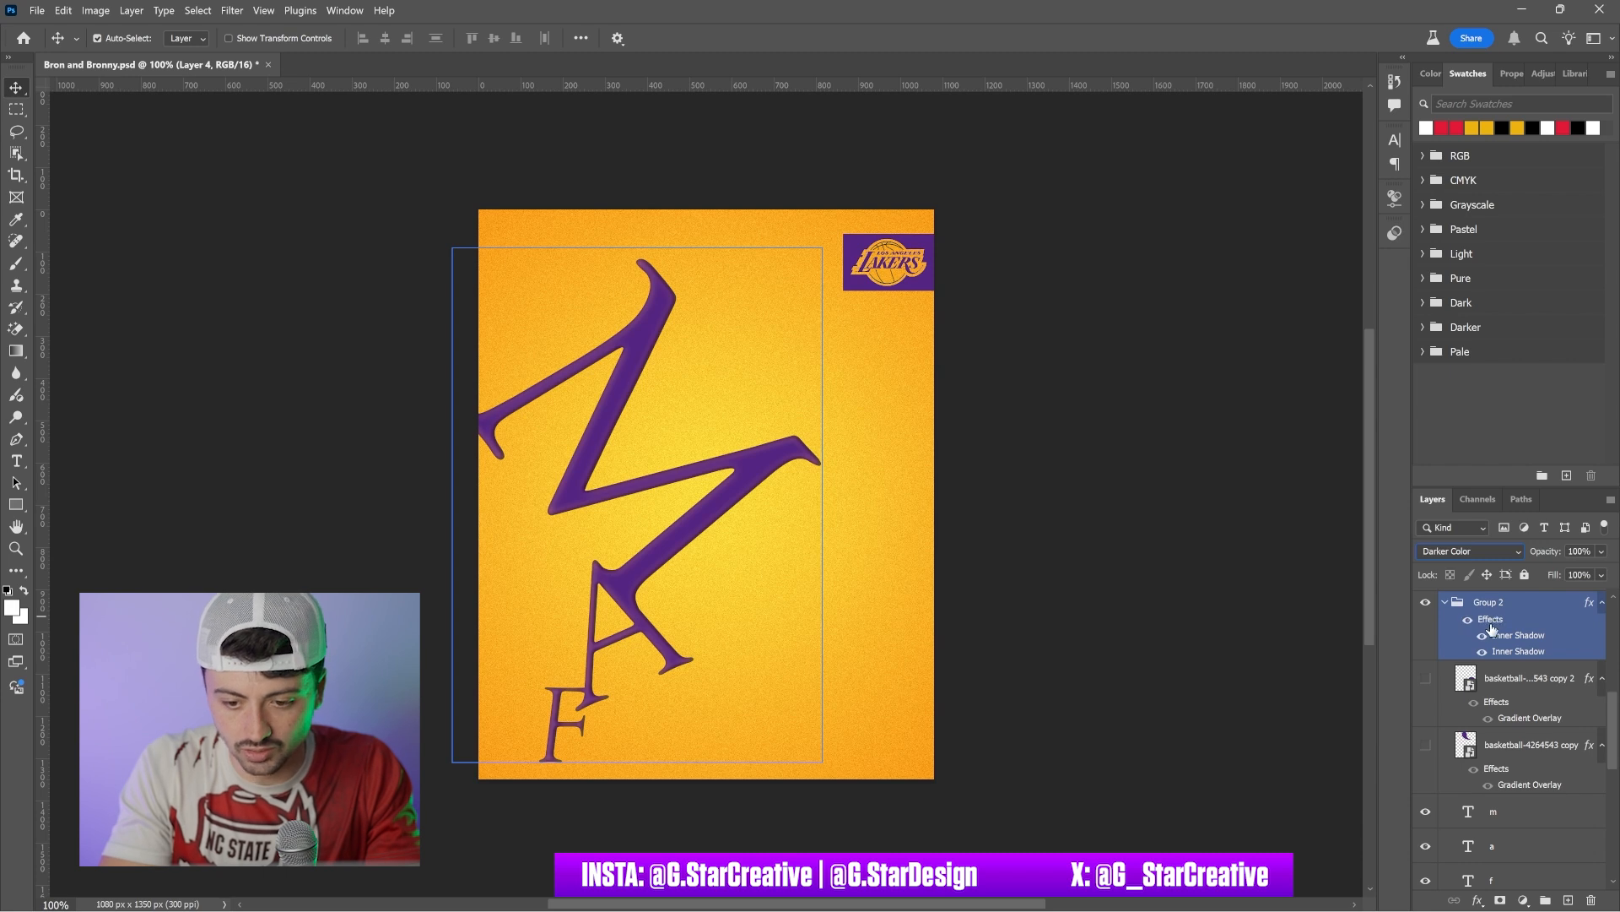
Step: Show the two purple basketball-4264543 copy layers with gradient overlays inside Group 2
{"action": "scroll", "coordinate": [1473, 715], "scroll_direction": "up", "scroll_amount": 3}
{"action": "scroll", "coordinate": [1475, 728], "scroll_direction": "down", "scroll_amount": 3}
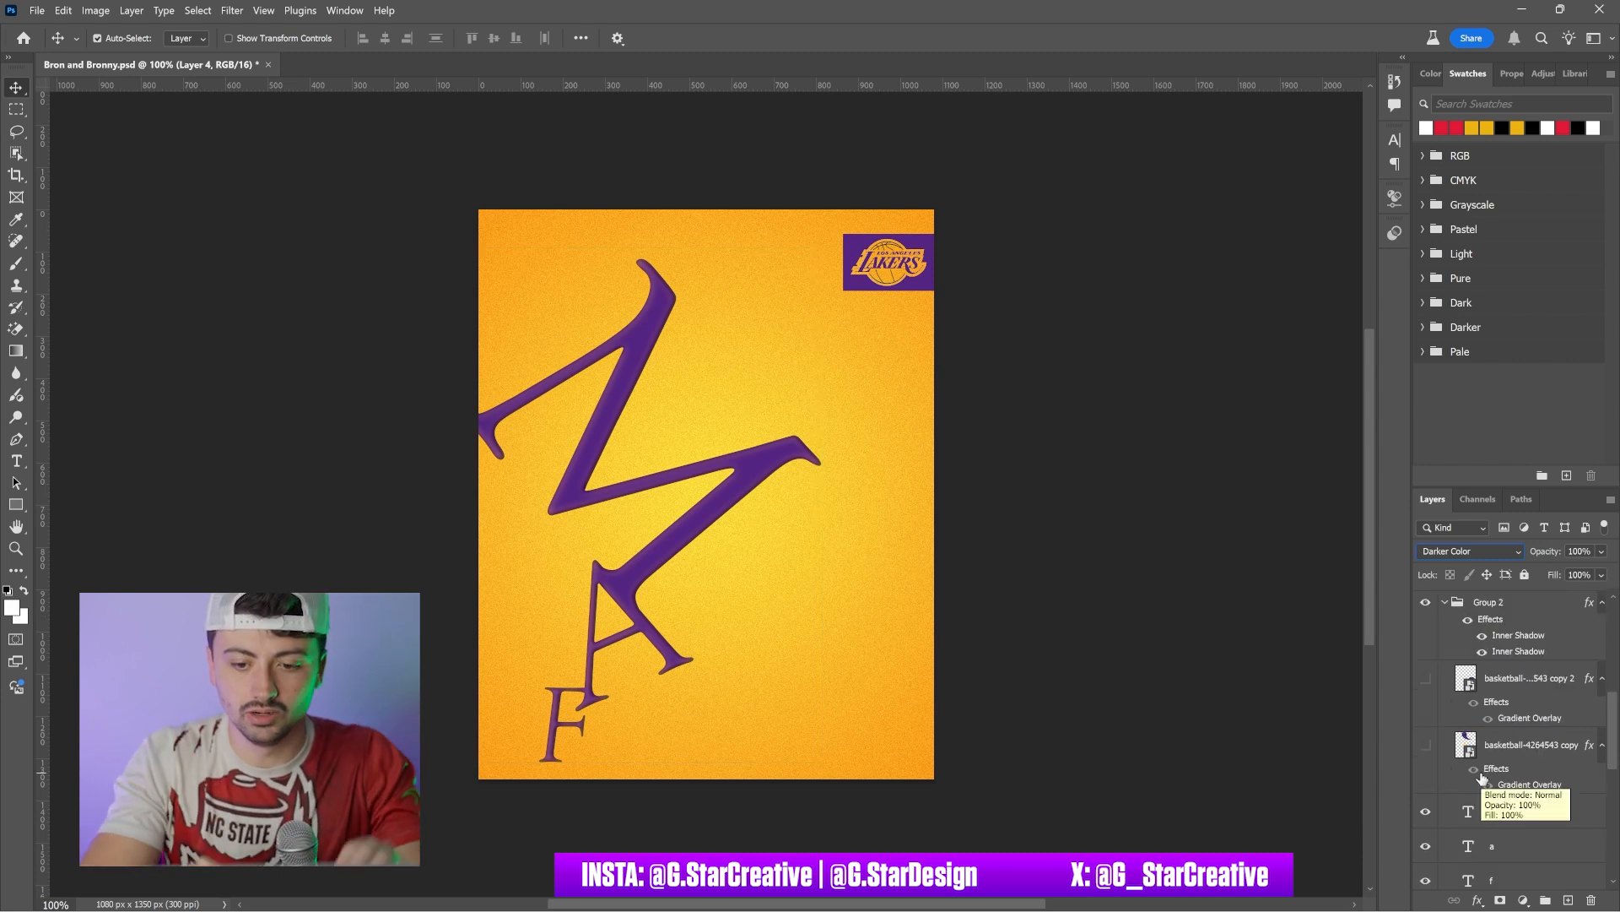
{"action": "left_click", "coordinate": [1426, 746]}
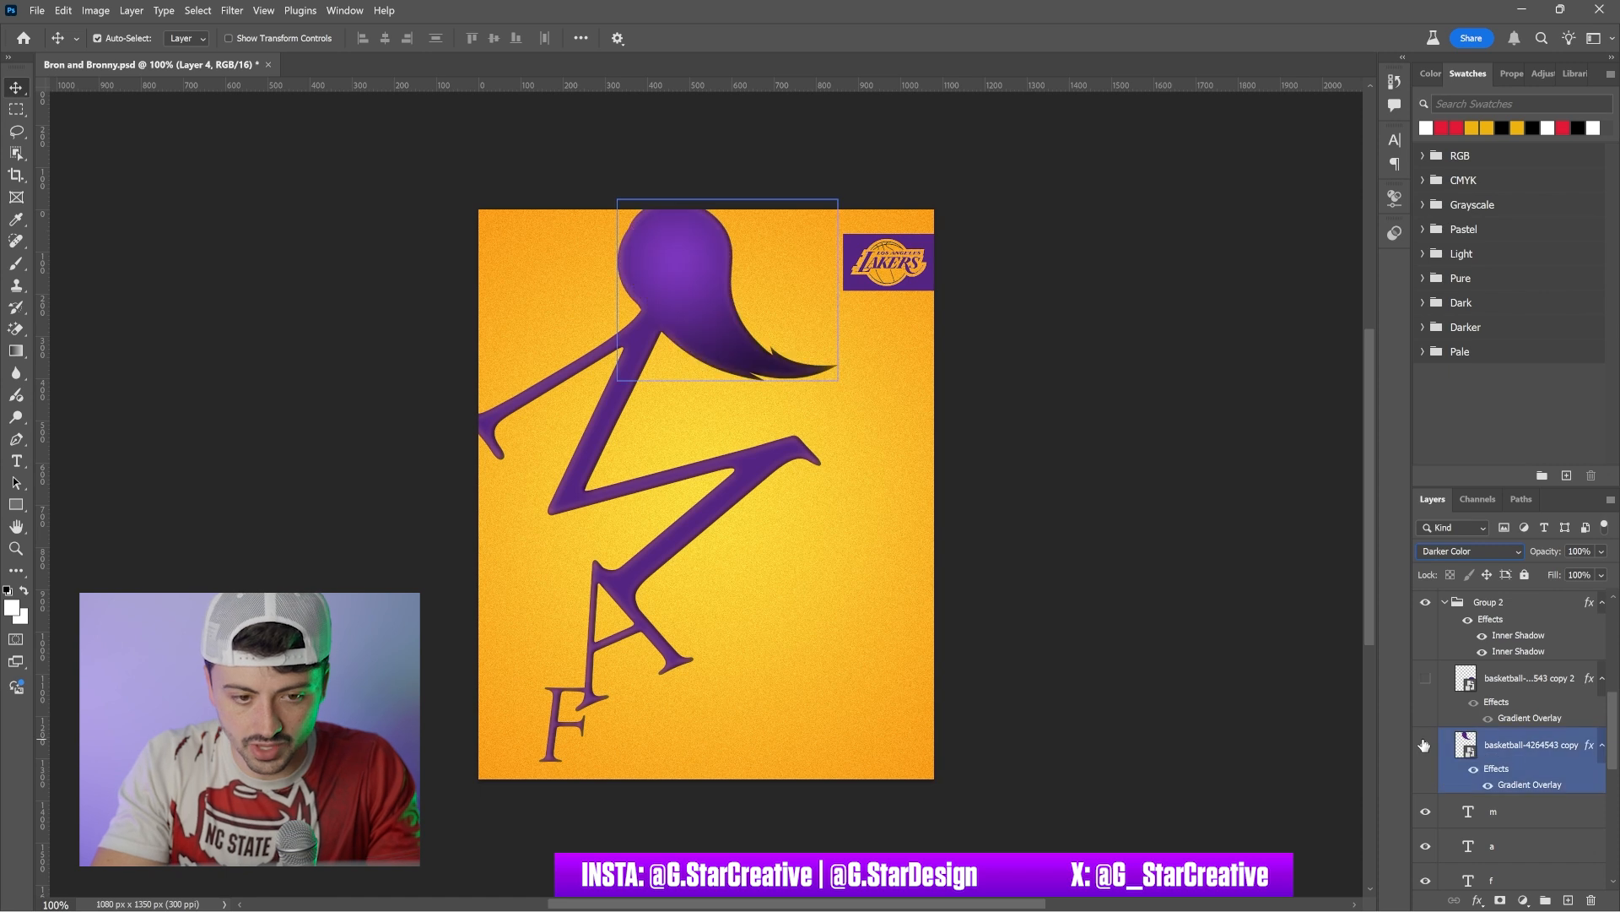
{"action": "left_click", "coordinate": [1427, 680]}
{"action": "left_click", "coordinate": [1491, 688]}
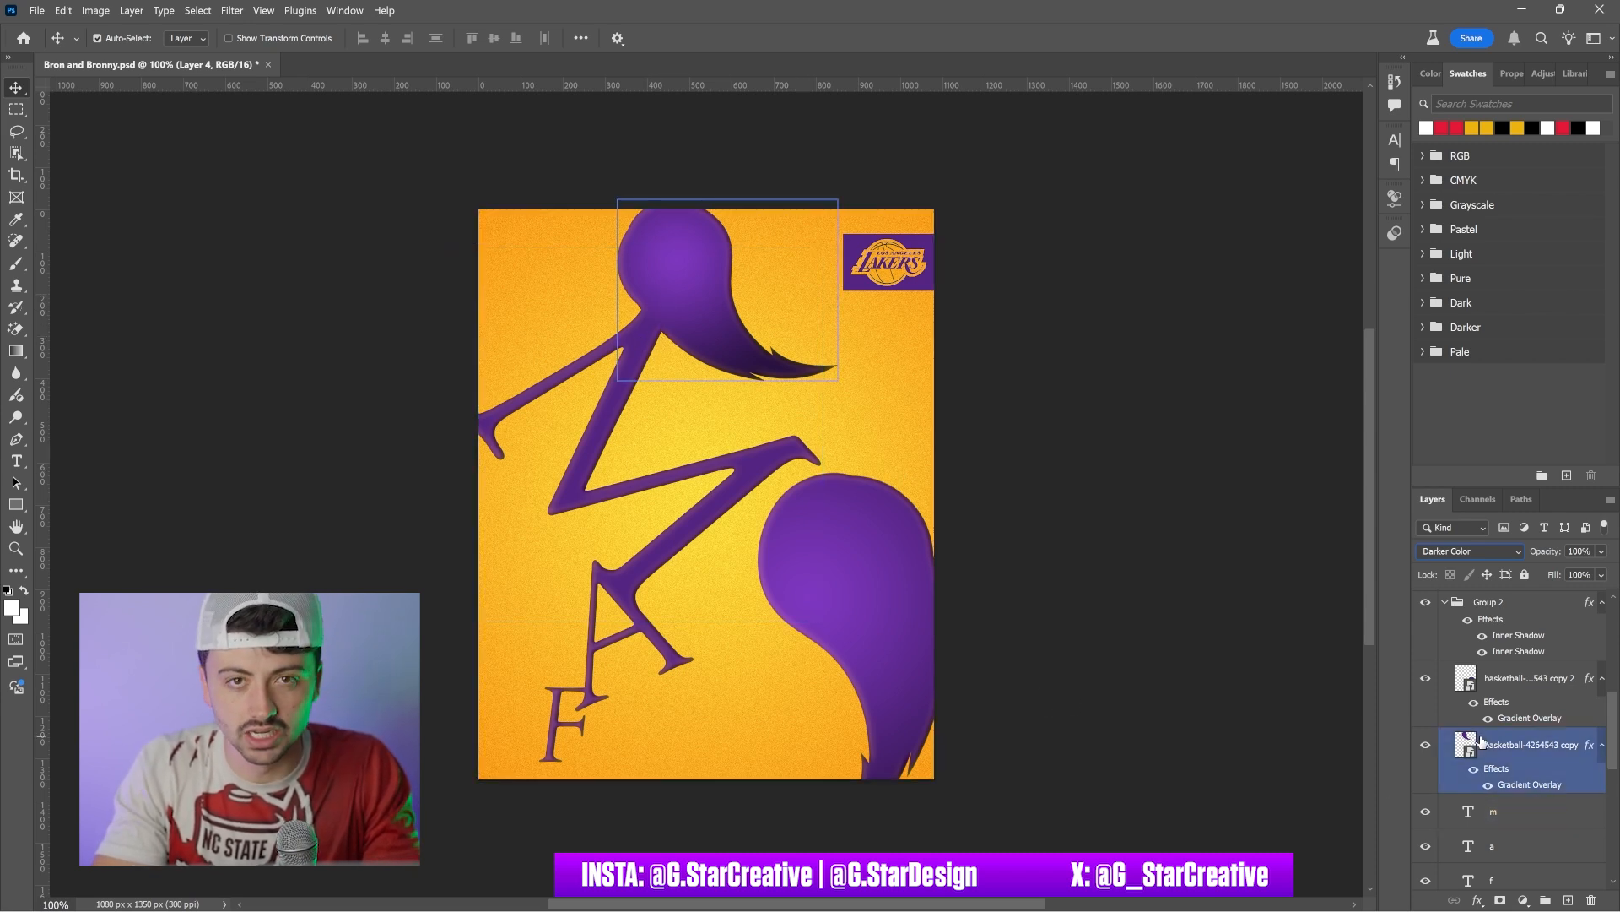
Step: Show the dunking player on Layer 1 copy 3 and compare the cutout with its effects off and on
{"action": "scroll", "coordinate": [1480, 740], "scroll_direction": "up", "scroll_amount": 2}
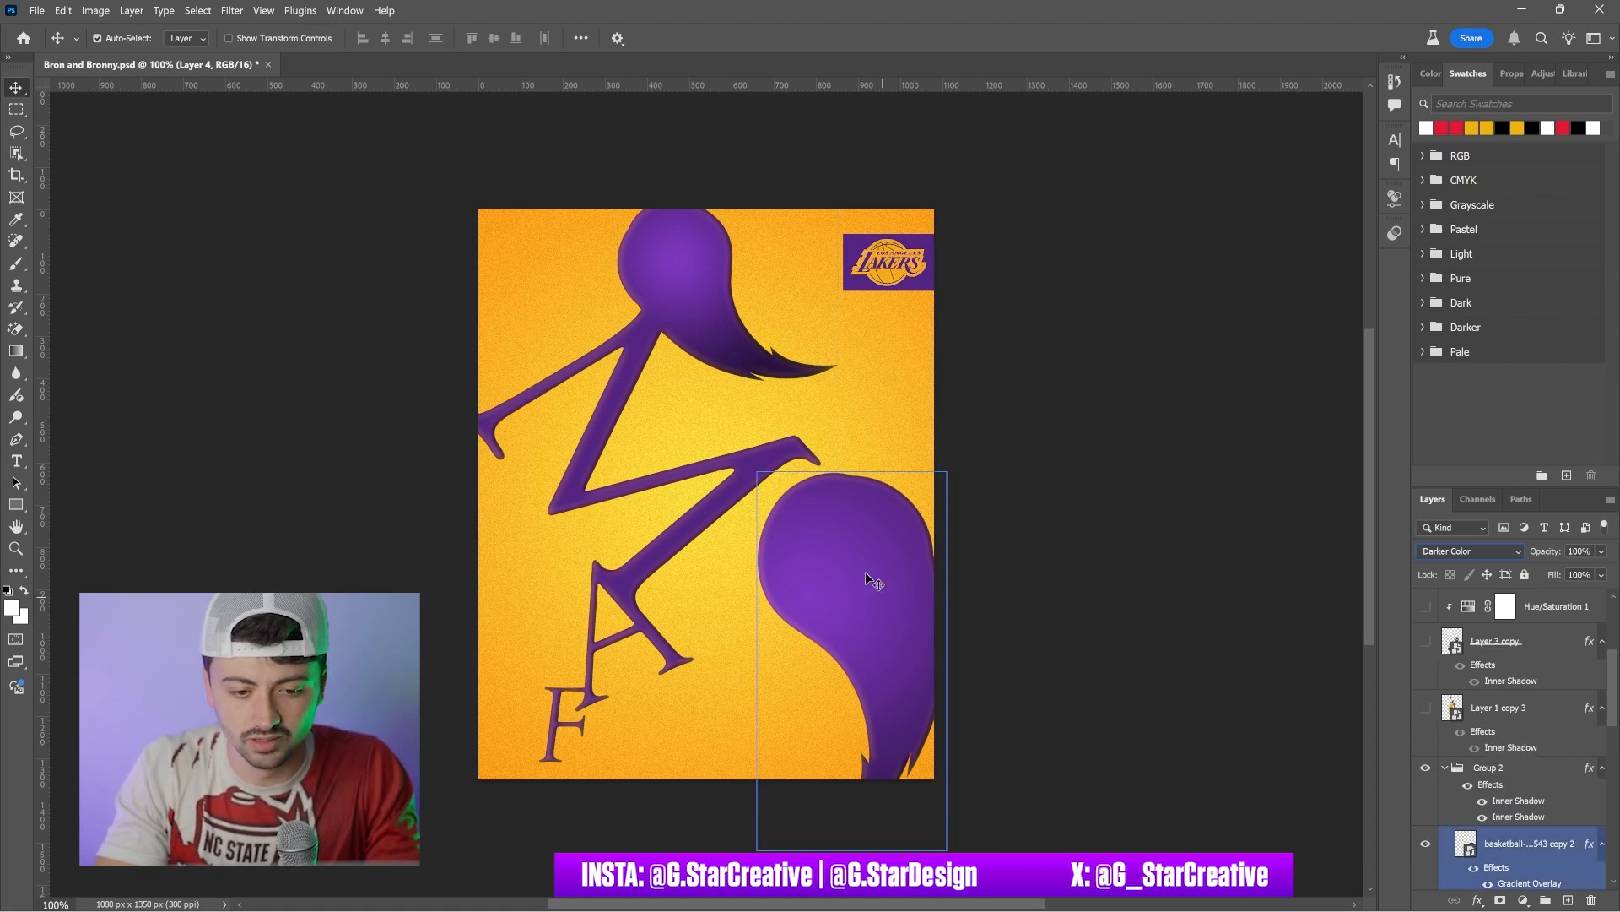
{"action": "scroll", "coordinate": [1480, 685], "scroll_direction": "up", "scroll_amount": 3}
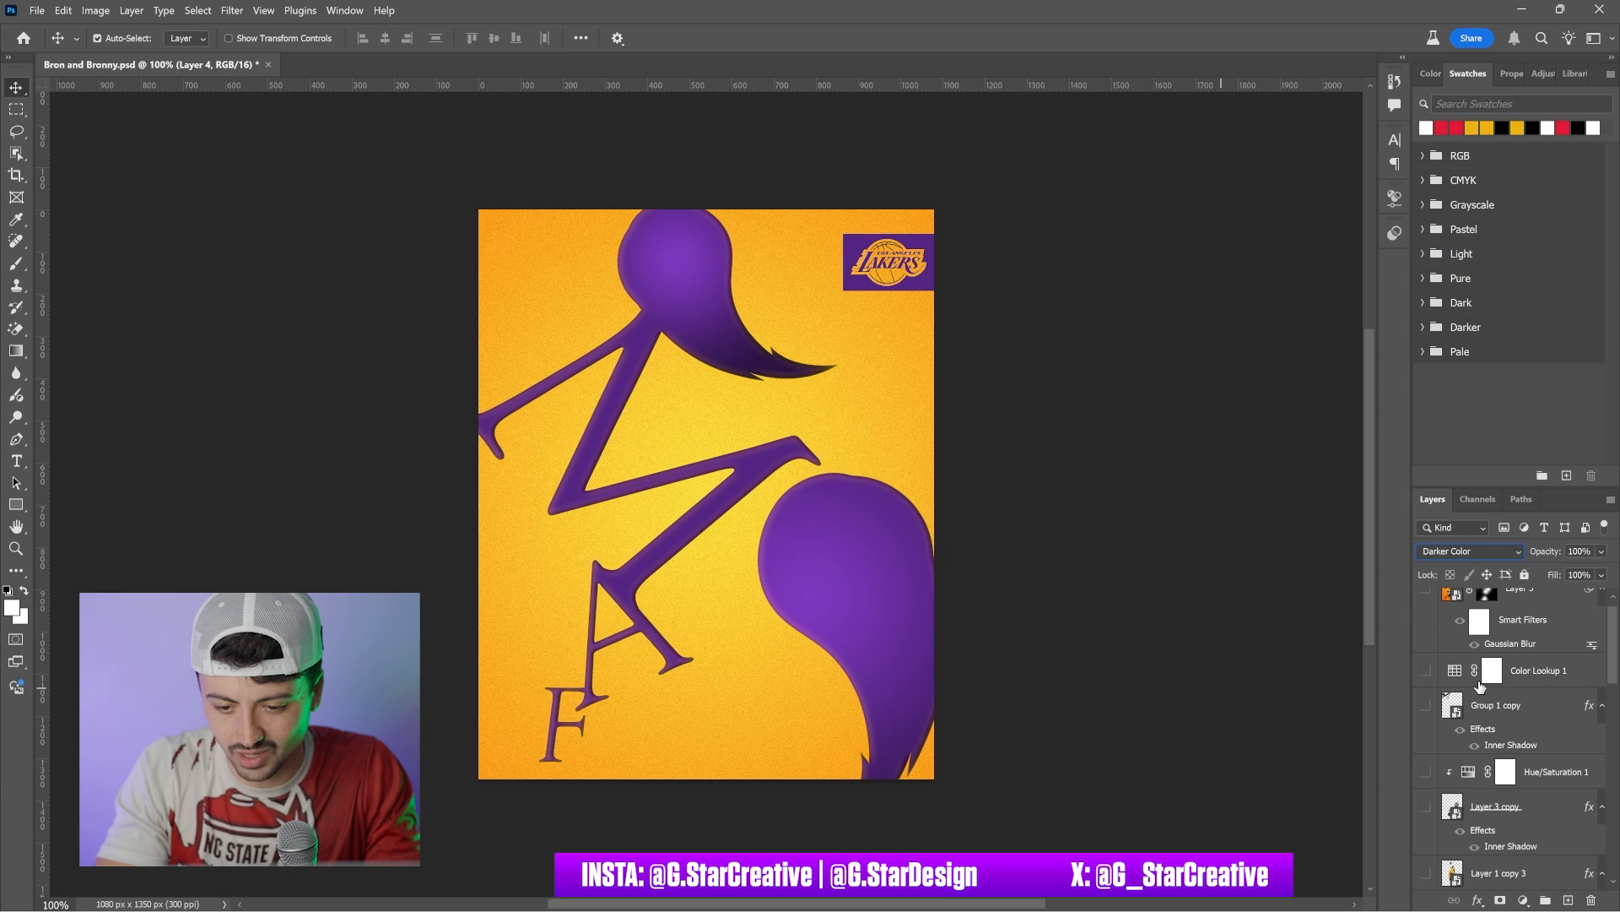
{"action": "scroll", "coordinate": [1480, 685], "scroll_direction": "down", "scroll_amount": 5}
{"action": "scroll", "coordinate": [1434, 709], "scroll_direction": "up", "scroll_amount": 3}
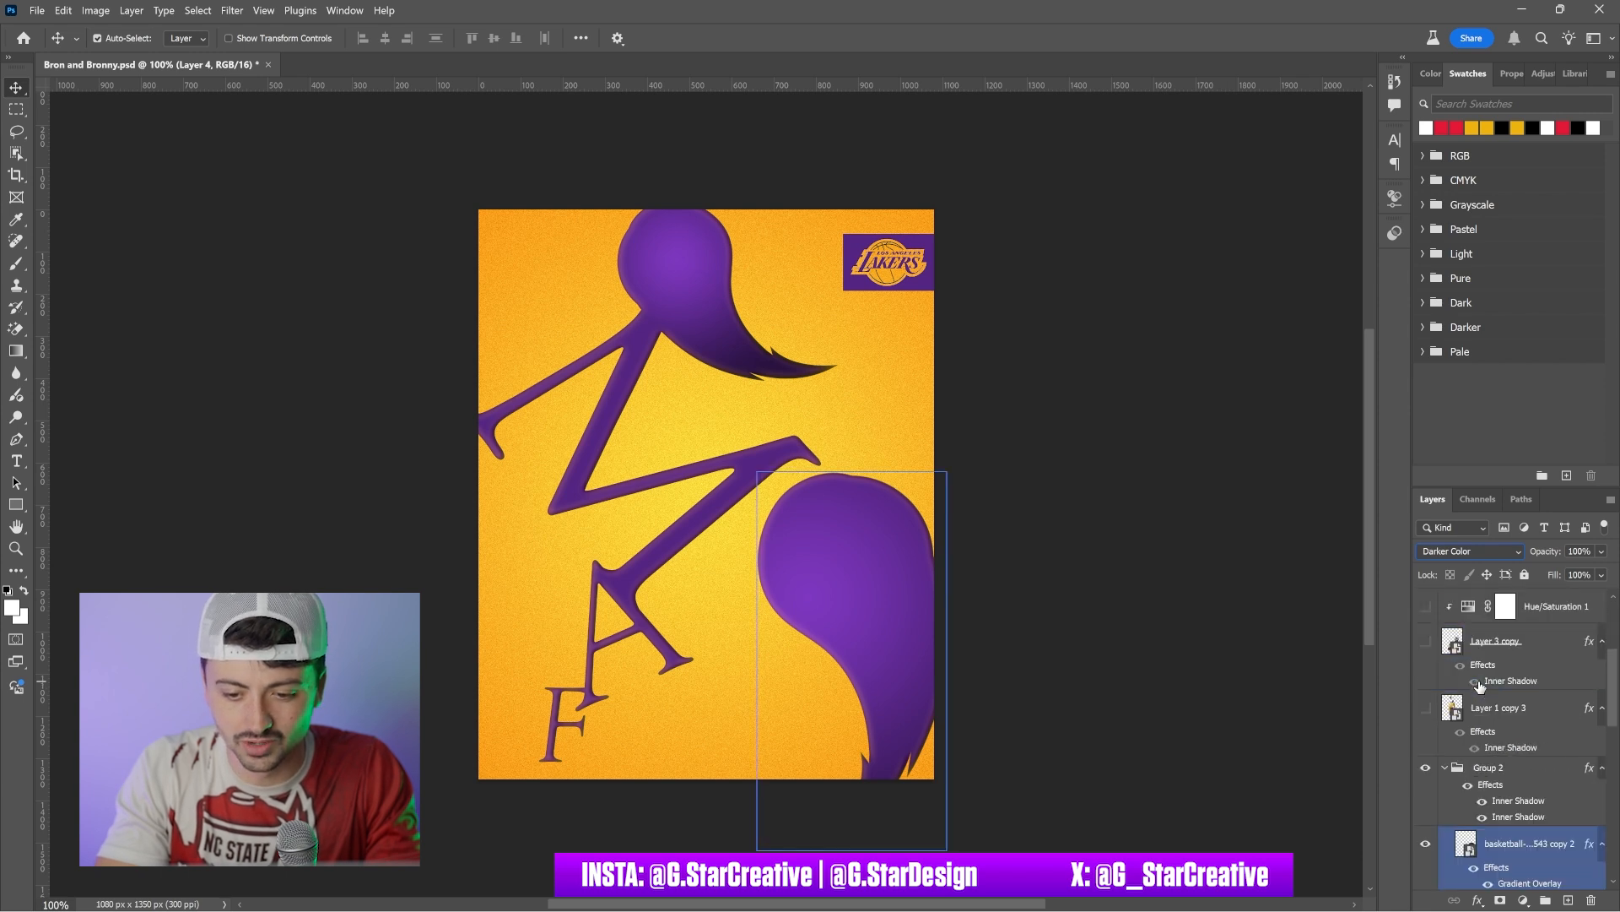
{"action": "left_click", "coordinate": [1427, 709]}
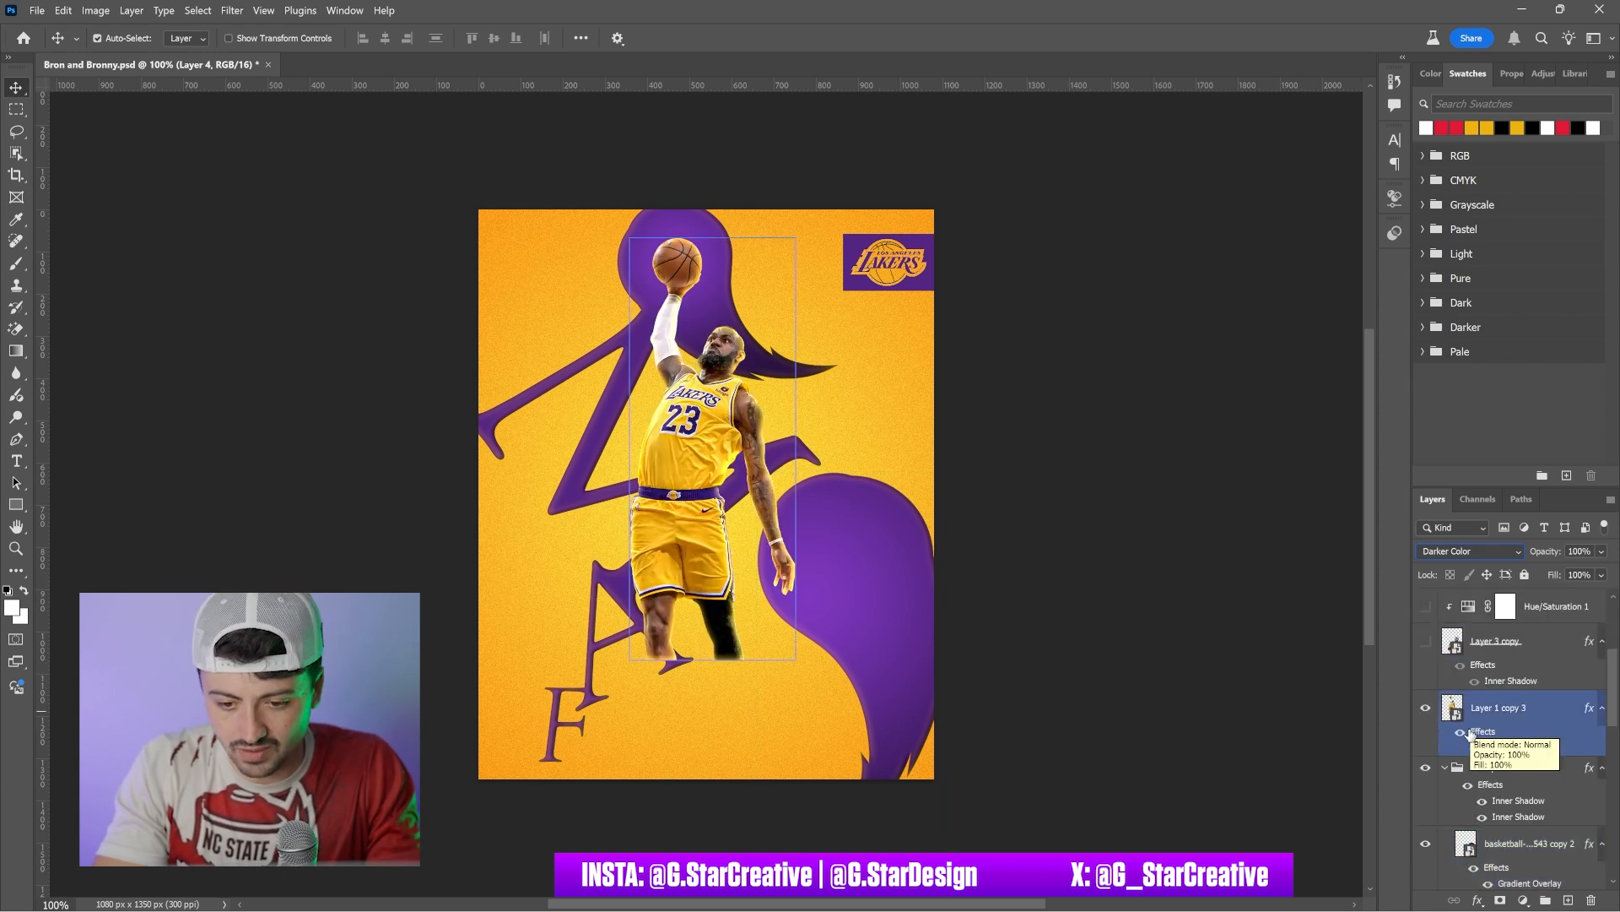
{"action": "left_click", "coordinate": [1461, 737]}
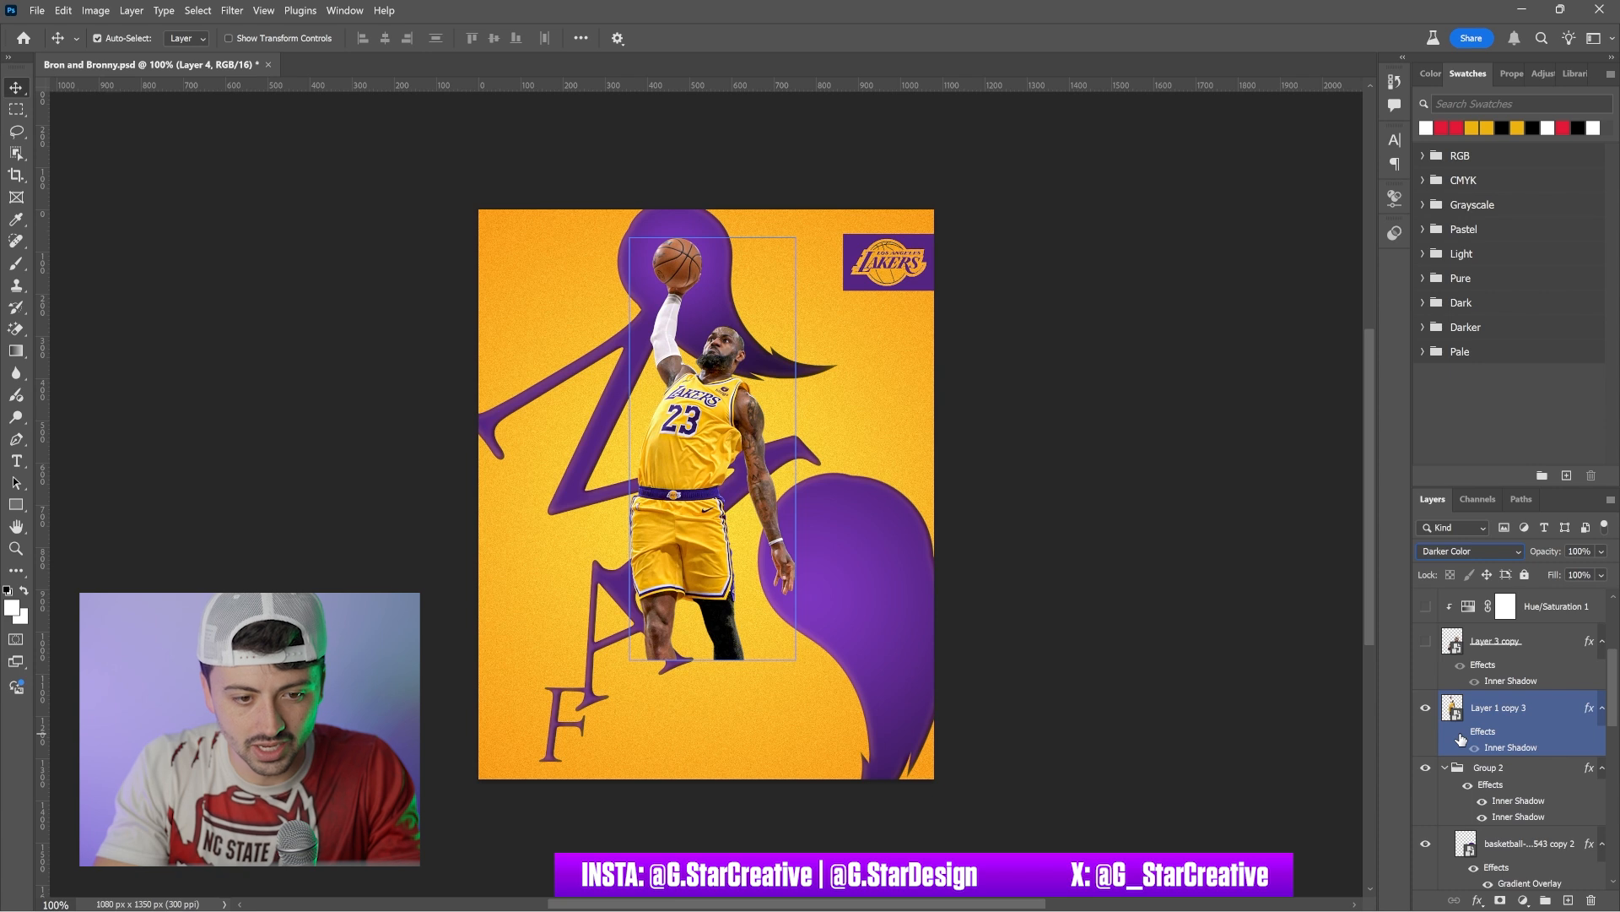
{"action": "left_click", "coordinate": [1462, 736]}
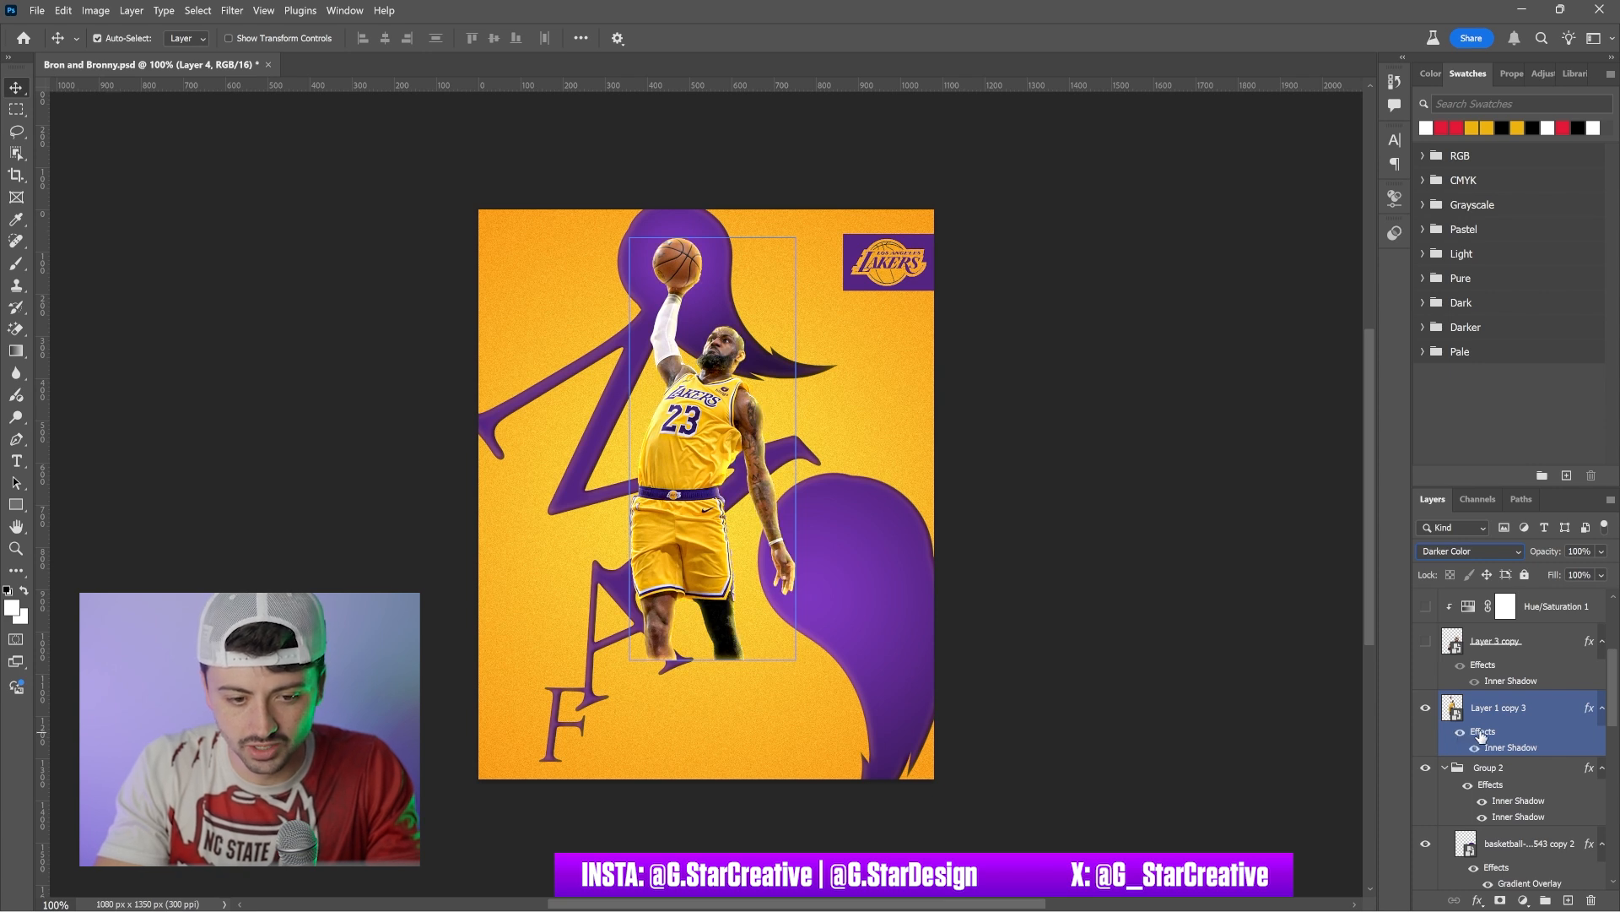
Step: Examine the Inner Shadow settings of Layer 1 copy 3 and leave them as they are
{"action": "left_click", "coordinate": [1480, 736]}
{"action": "double_click", "coordinate": [1480, 736]}
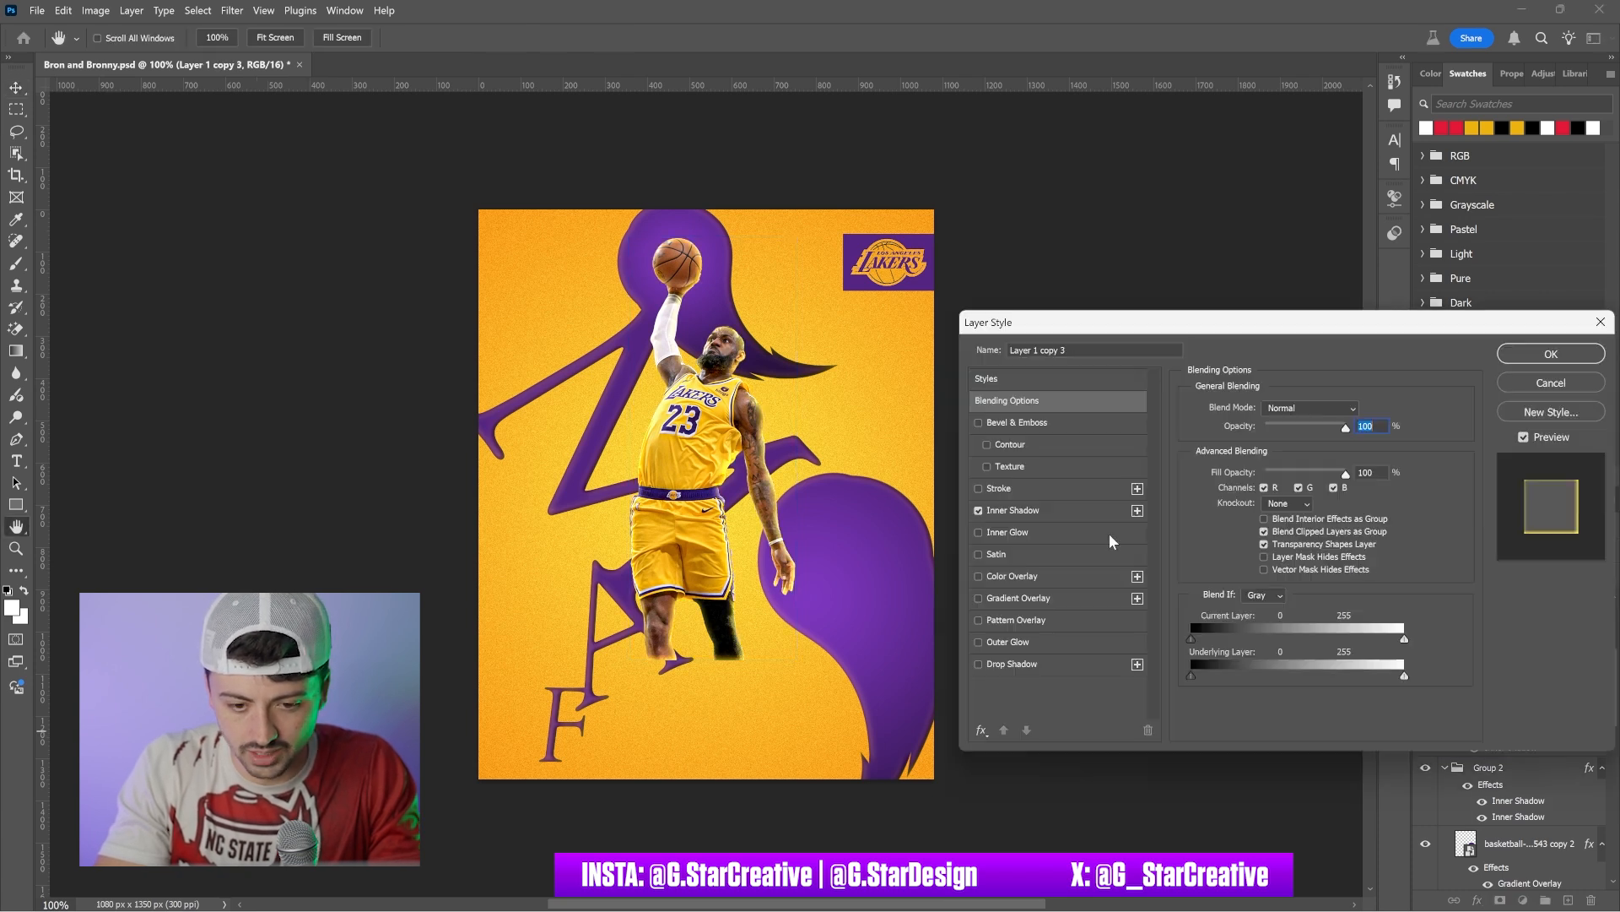
{"action": "left_click", "coordinate": [1063, 508]}
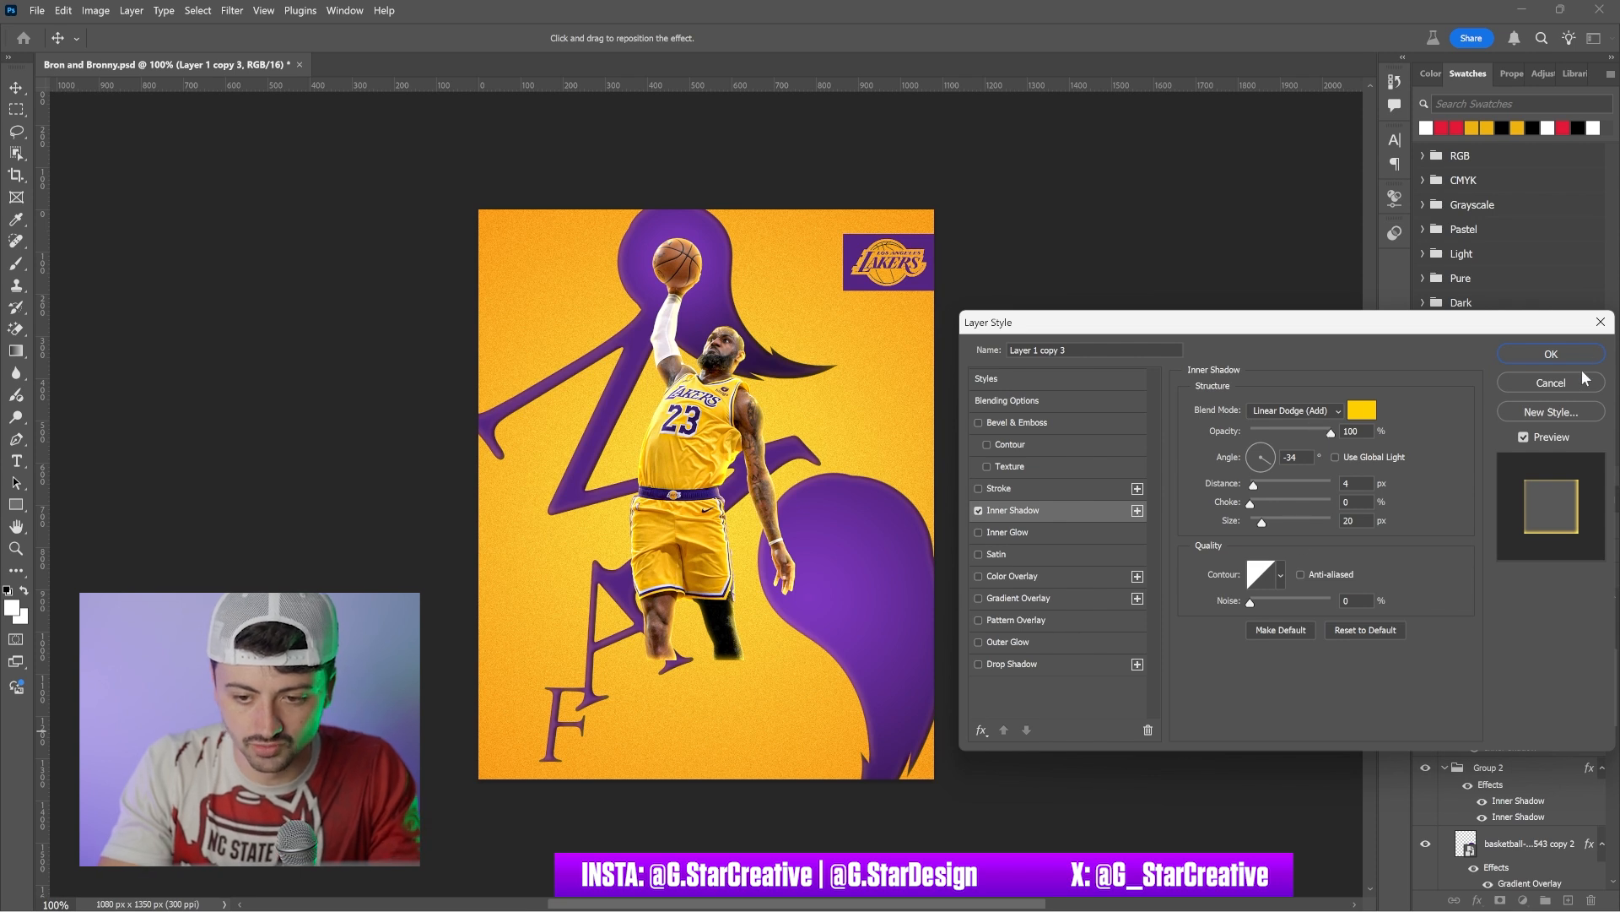
{"action": "left_click", "coordinate": [1558, 384]}
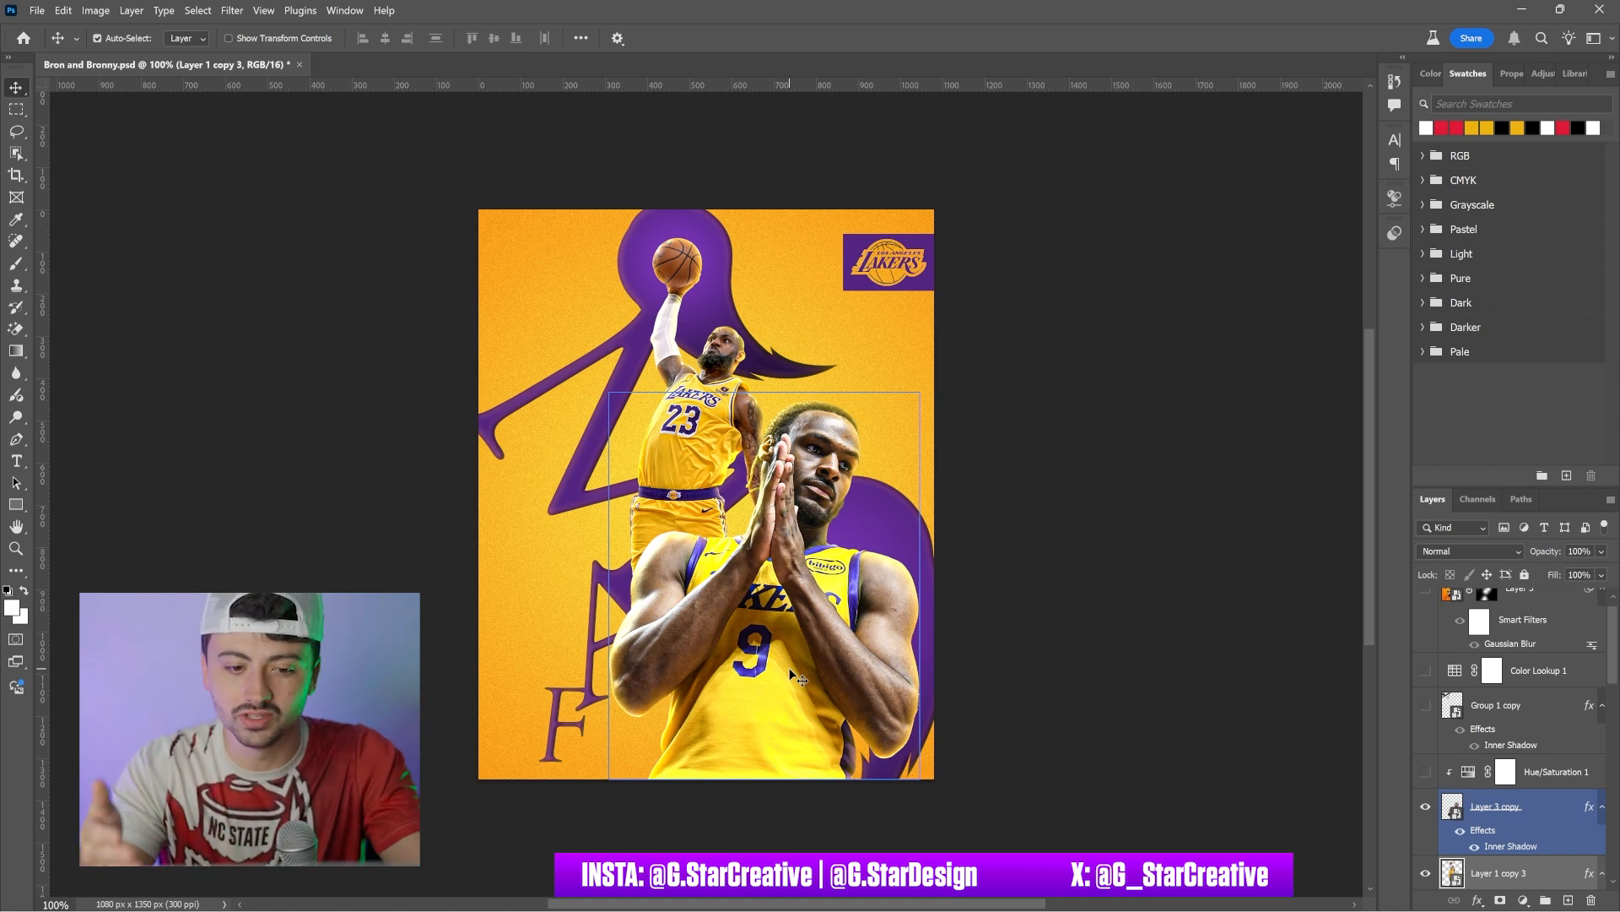
Step: Show Layer 3 copy with its clipped Hue/Saturation 1 adjustment, and inspect the adjustment's Yellows range
{"action": "left_click", "coordinate": [1171, 644]}
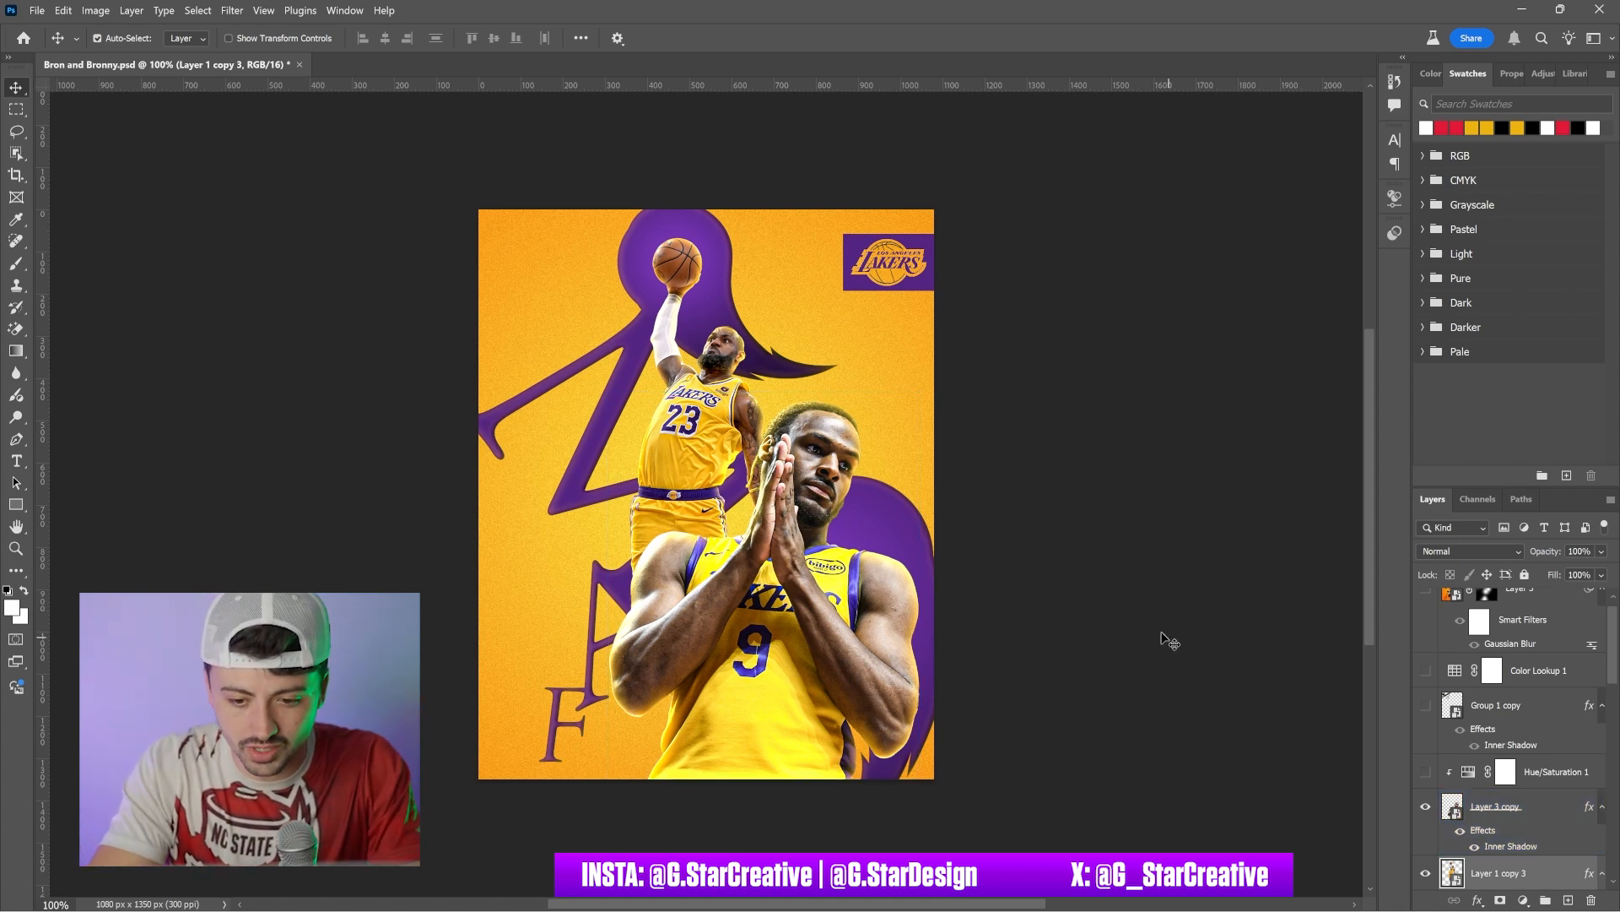
{"action": "left_click", "coordinate": [1439, 775]}
{"action": "left_click", "coordinate": [1426, 771]}
{"action": "left_click", "coordinate": [1469, 771]}
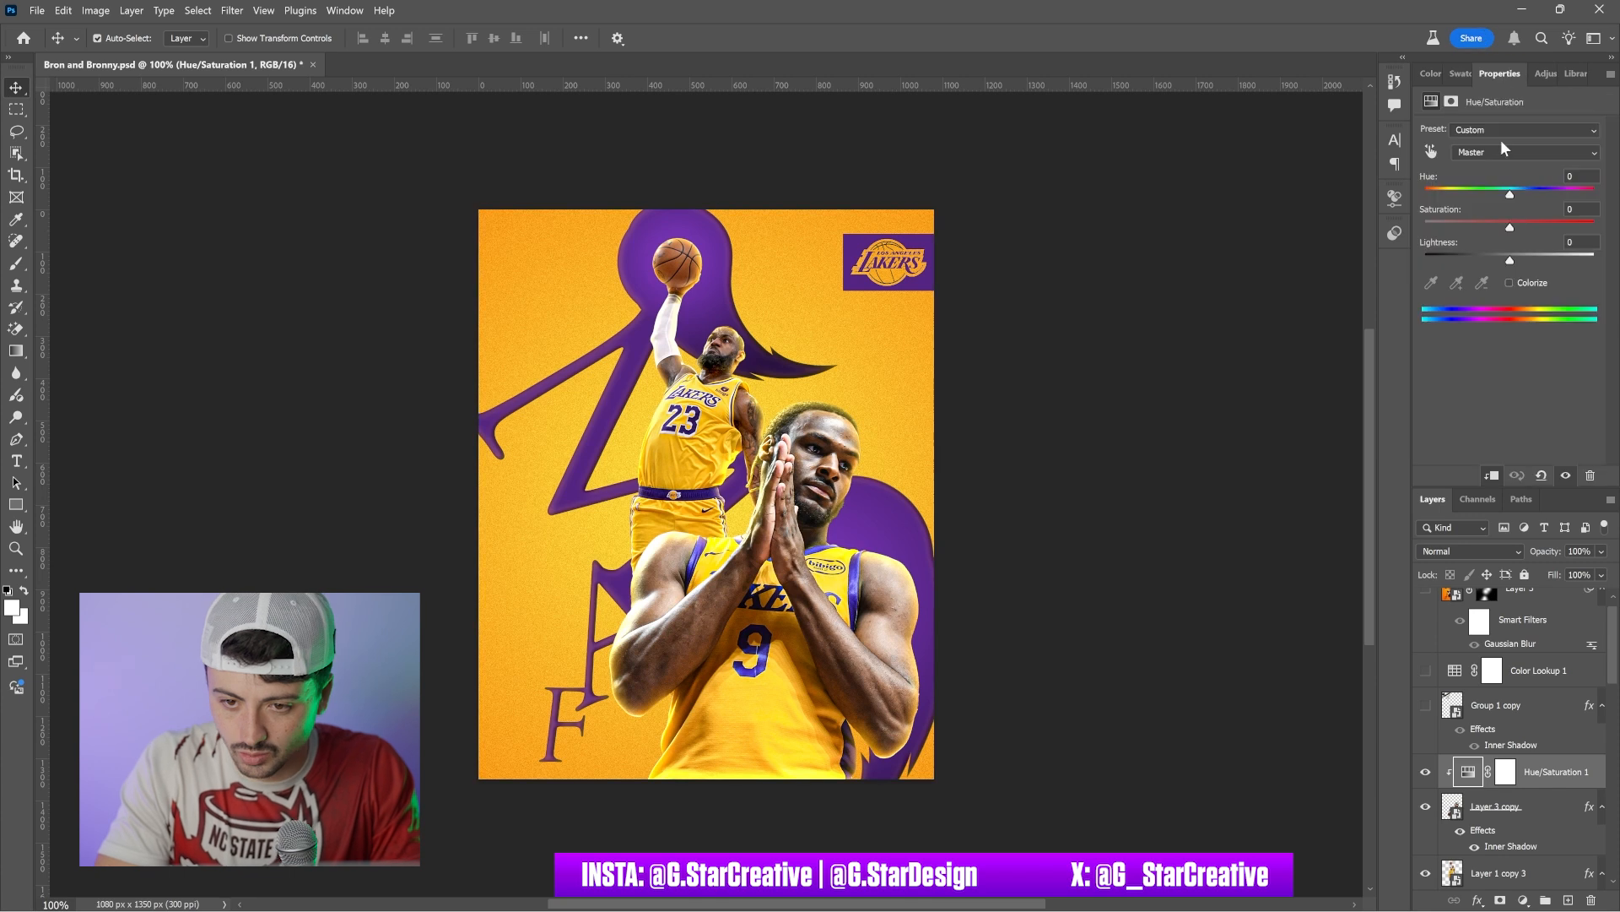
{"action": "left_click", "coordinate": [1501, 152]}
{"action": "left_click", "coordinate": [1486, 201]}
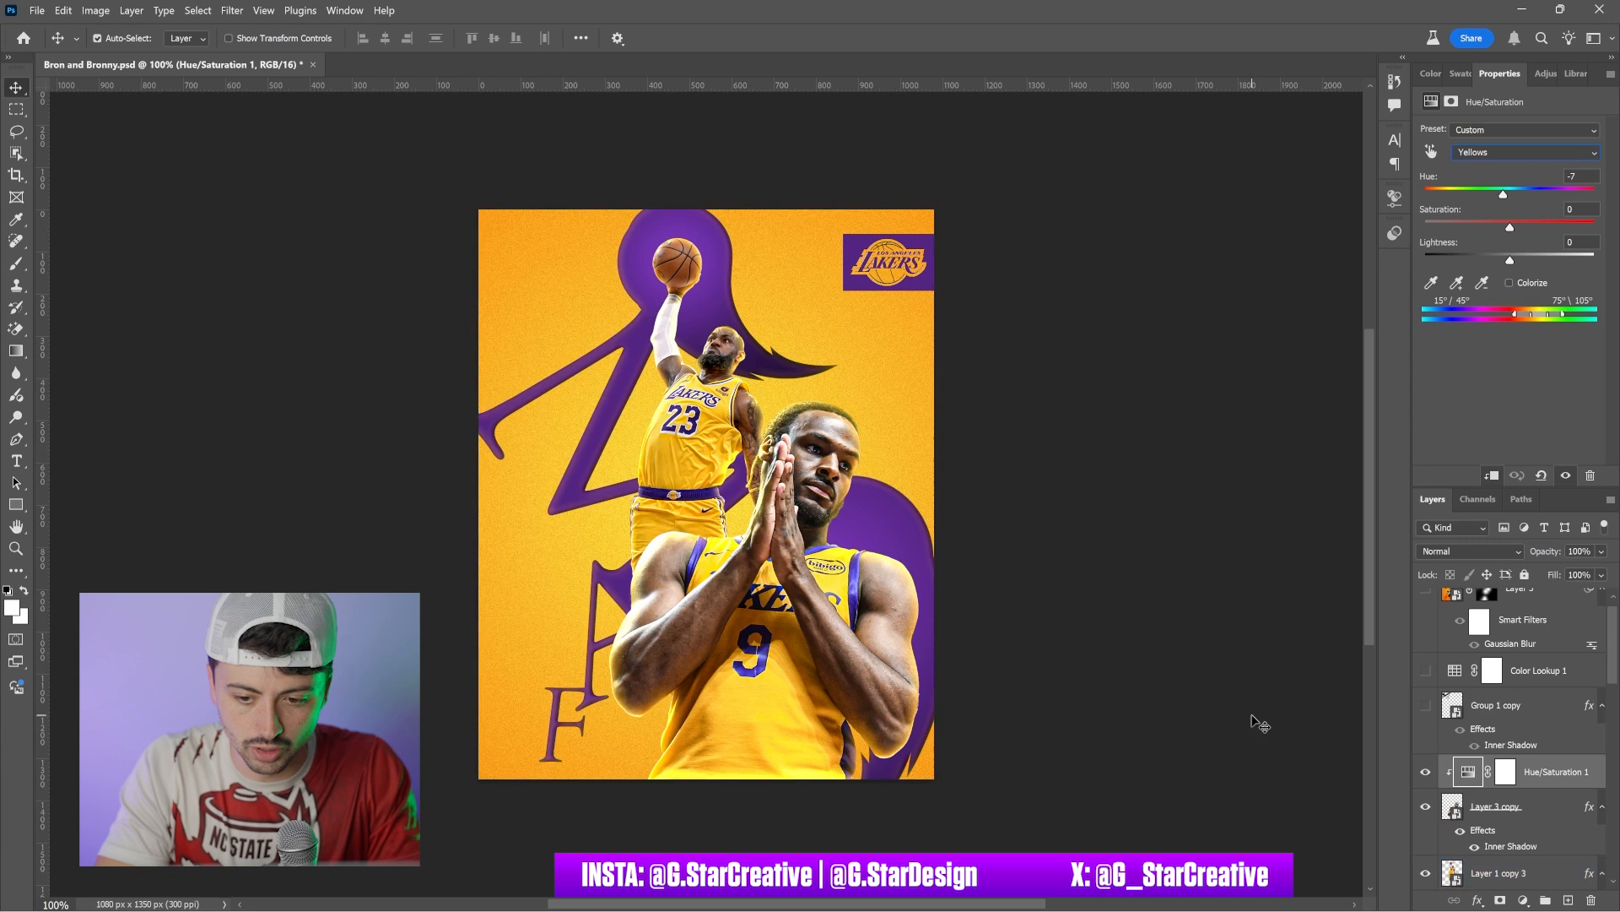
Step: Show the basketball hoop on Group 1 copy, comparing the poster with the layer hidden and shown
{"action": "left_click", "coordinate": [1425, 704]}
{"action": "left_click", "coordinate": [1490, 704]}
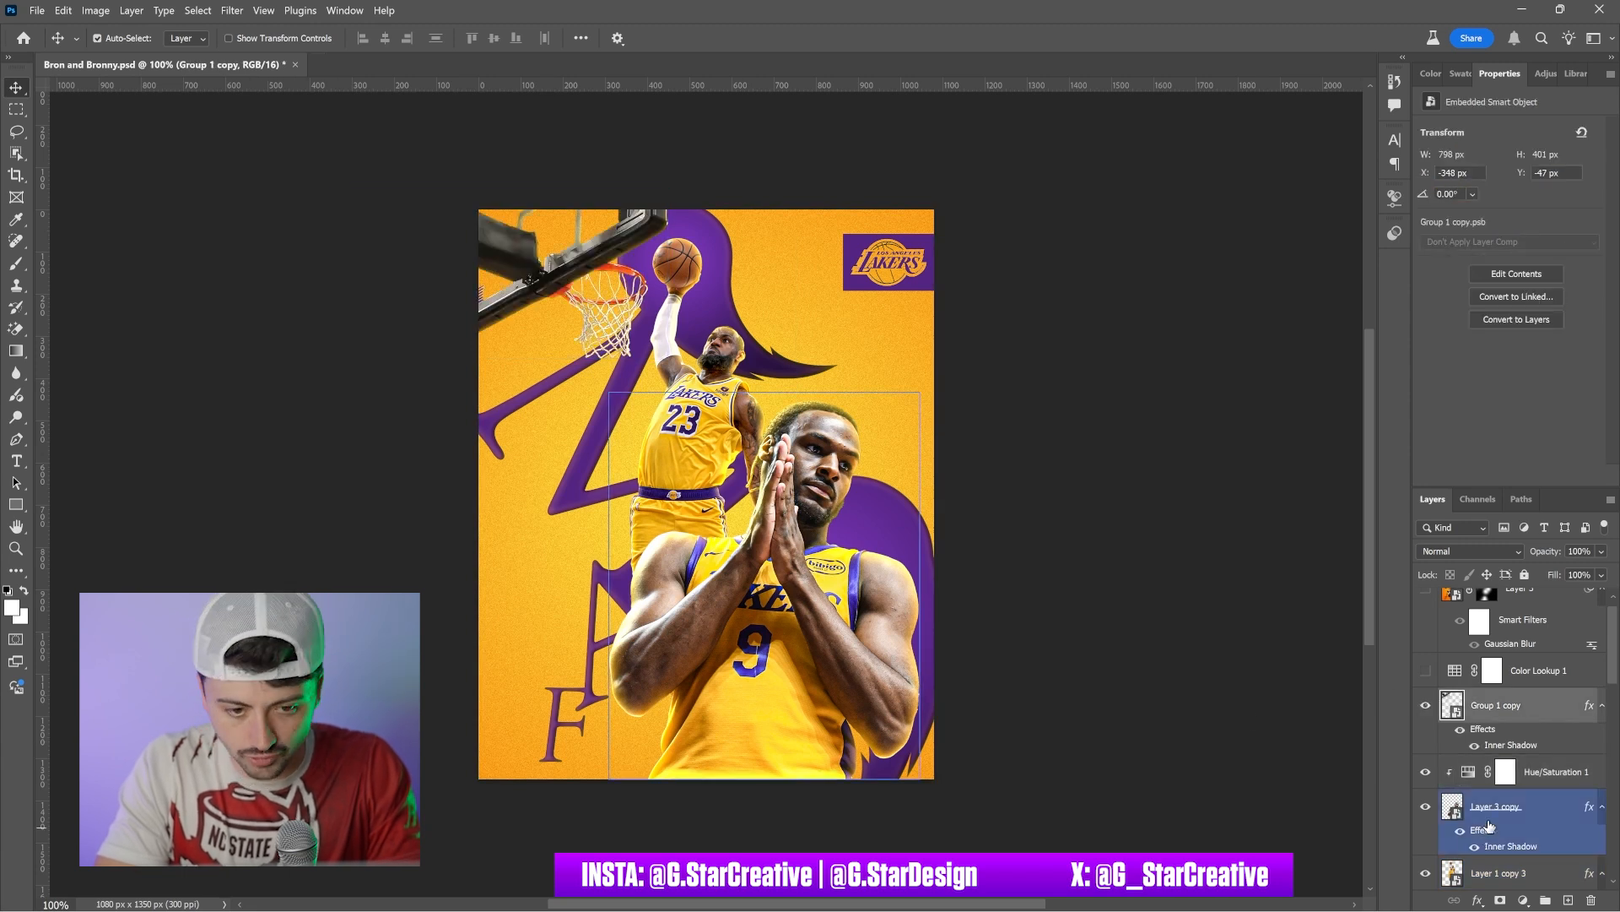
{"action": "left_click", "coordinate": [1464, 711]}
{"action": "left_click", "coordinate": [1425, 707]}
{"action": "left_click", "coordinate": [1426, 707]}
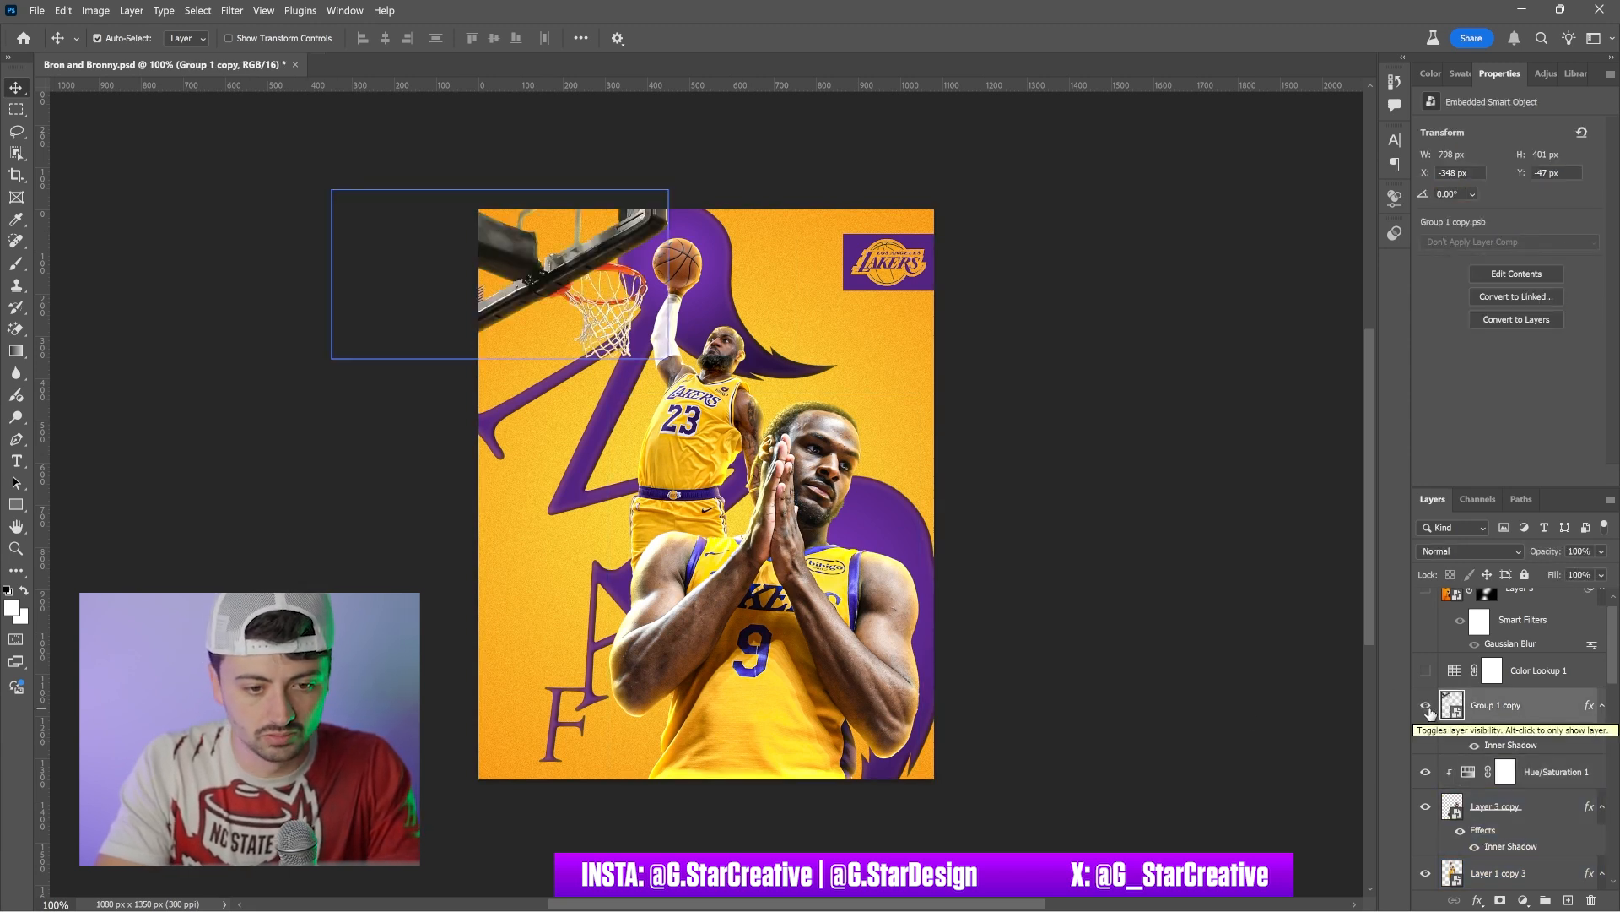
{"action": "left_click", "coordinate": [832, 637]}
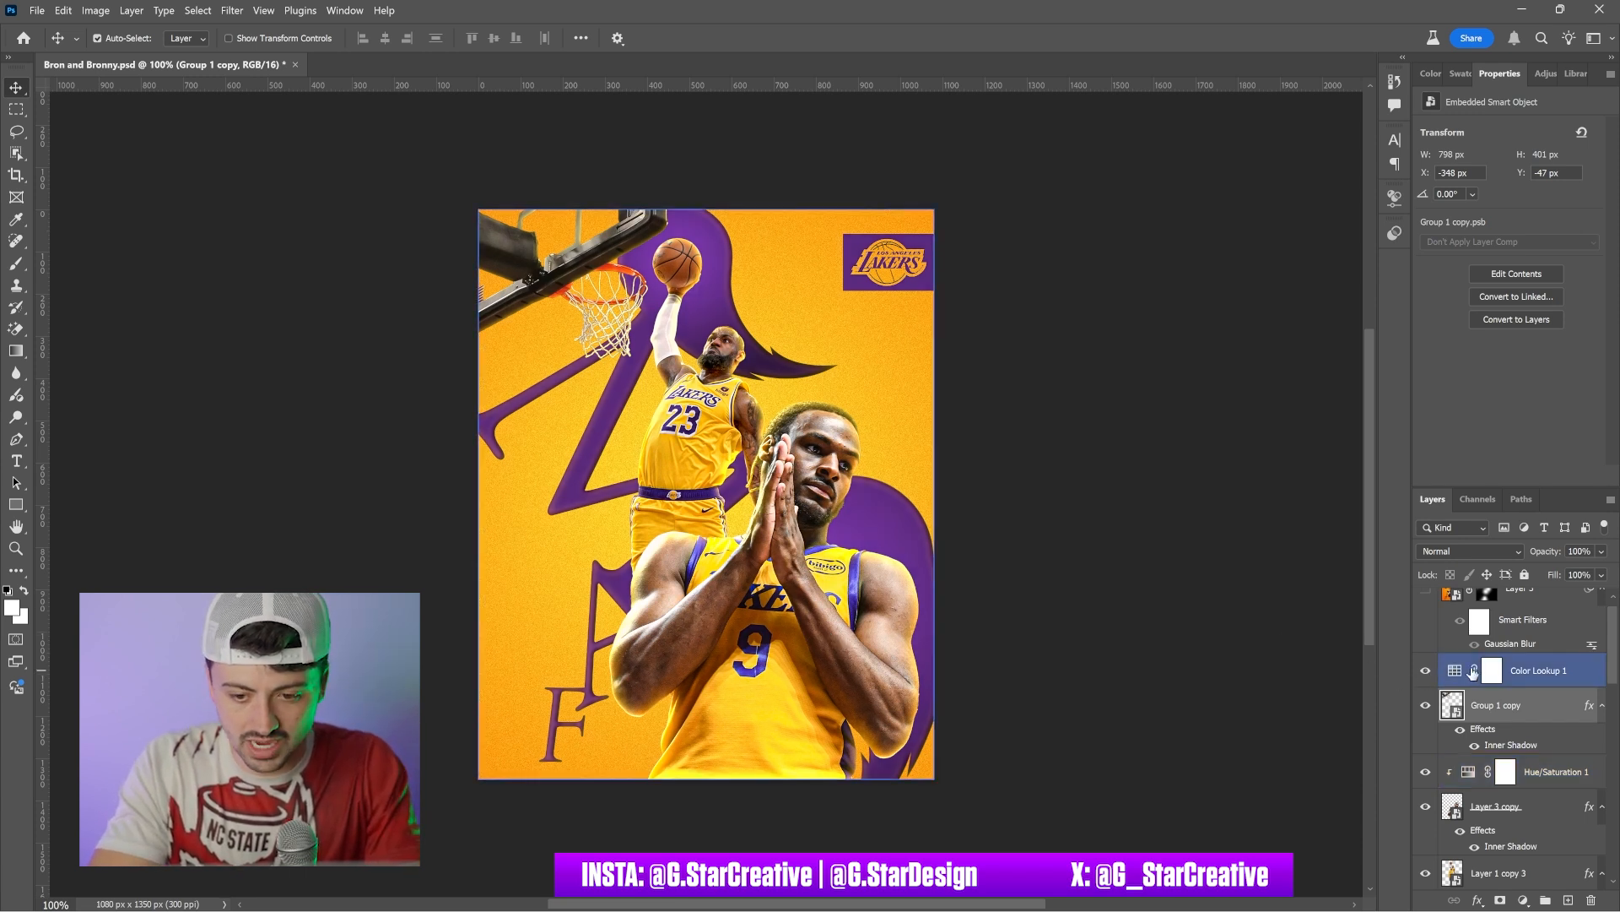
Step: Show the Color Lookup 1 adjustment and the blurred, Screen-blended Layer 5
{"action": "left_click", "coordinate": [1526, 676]}
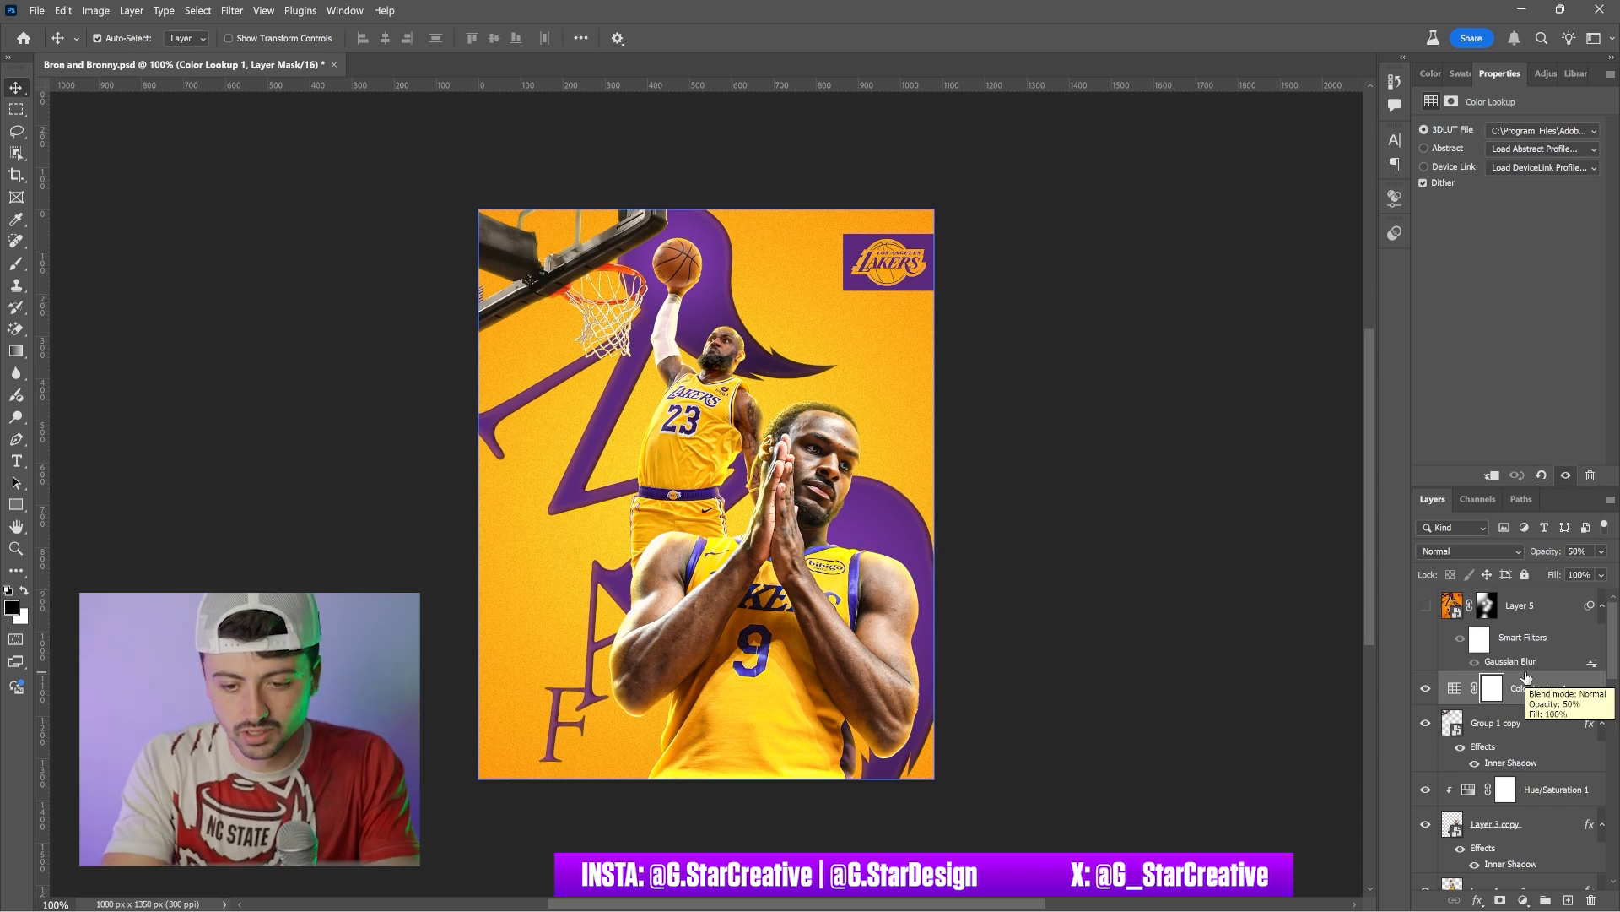
{"action": "left_click", "coordinate": [1523, 606]}
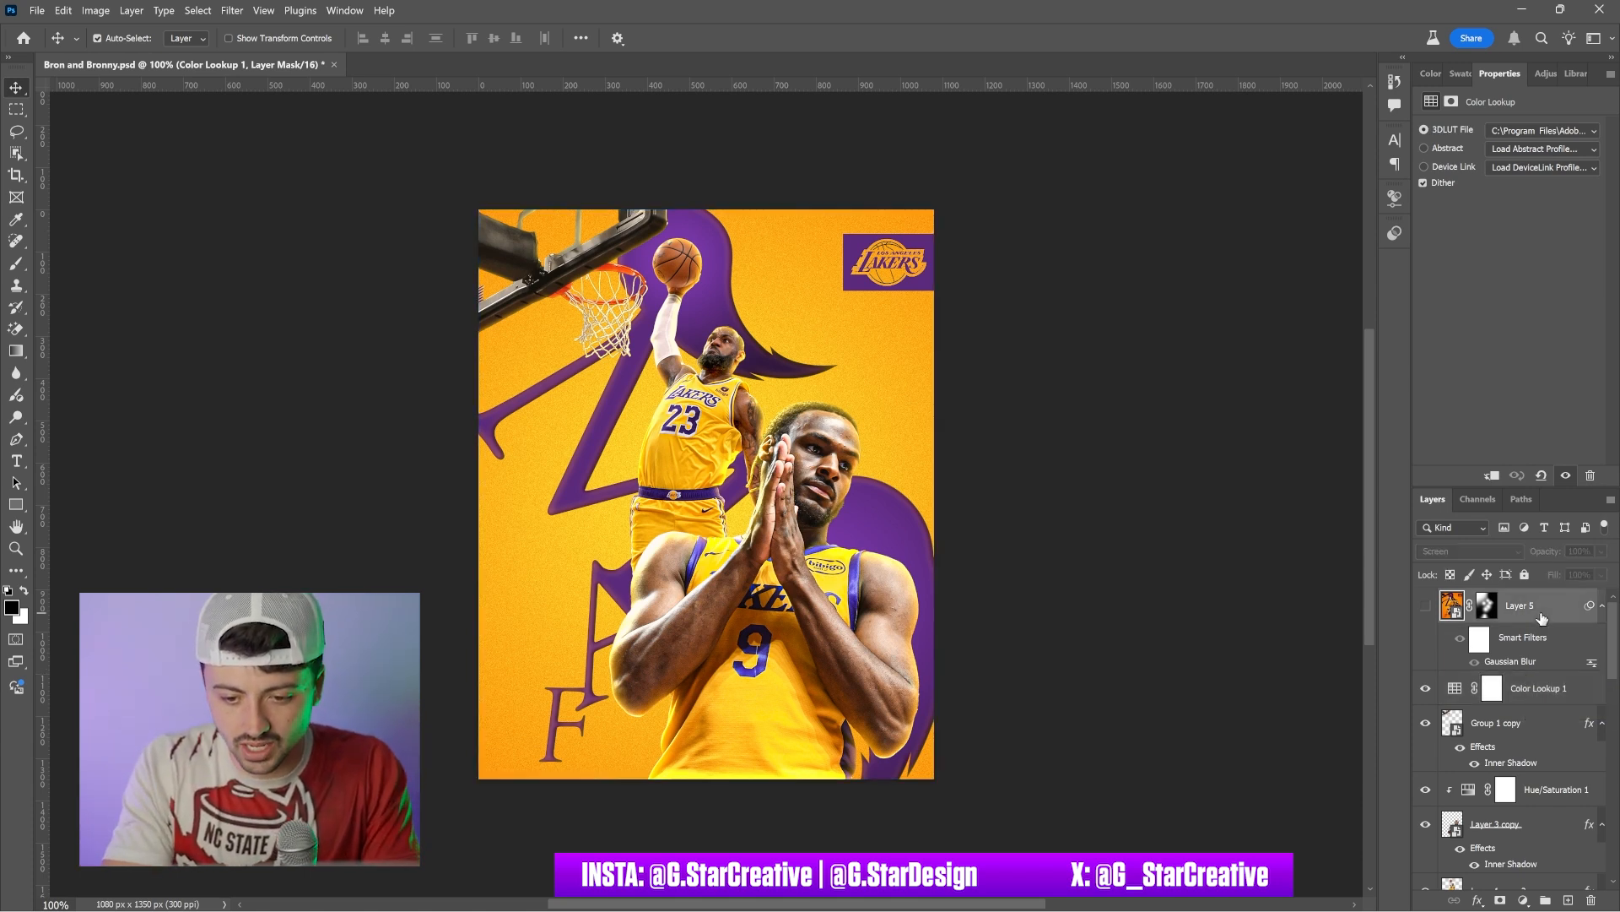
{"action": "left_click", "coordinate": [1426, 606]}
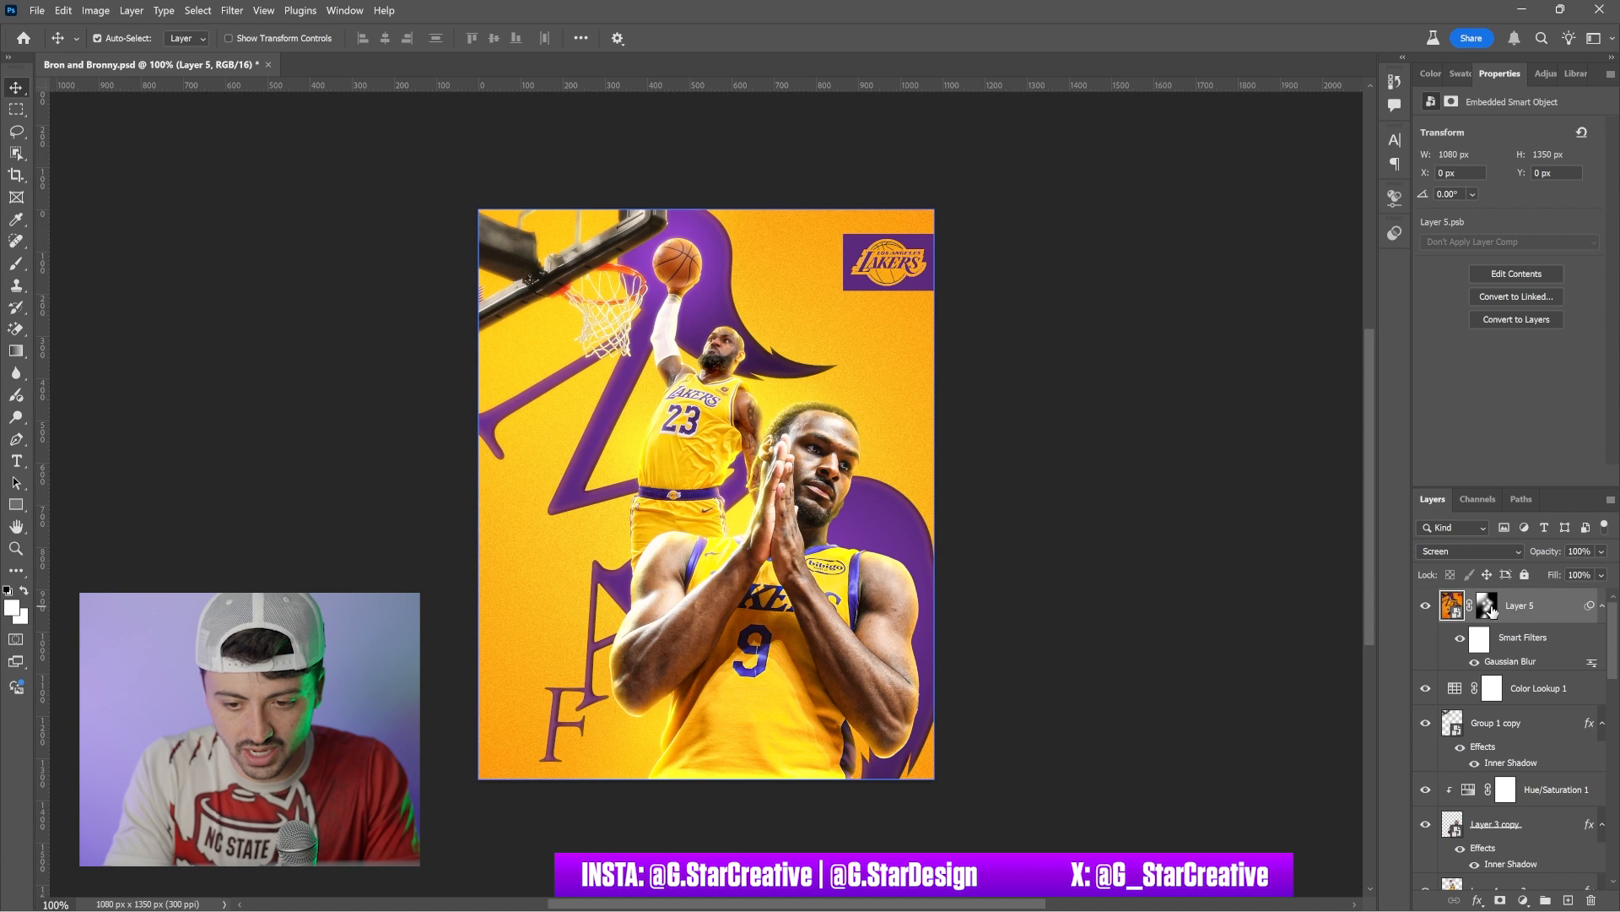
Step: Make Layer 5's layer mask active and examine where it limits the glow around the players
{"action": "left_click", "coordinate": [1487, 605]}
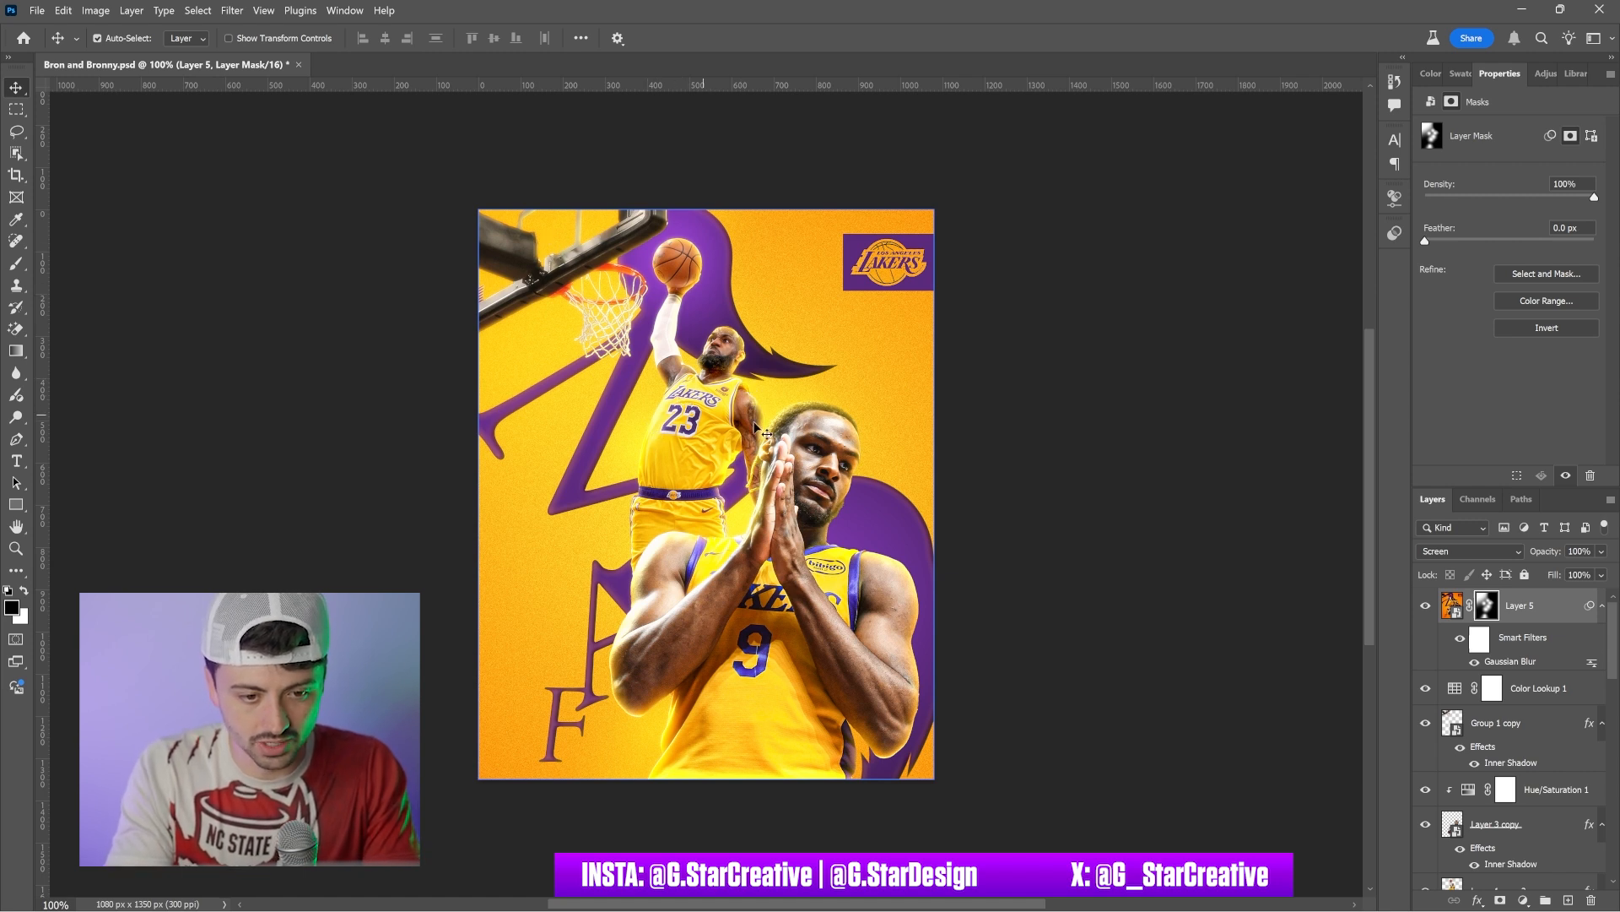
{"action": "left_click", "coordinate": [626, 852]}
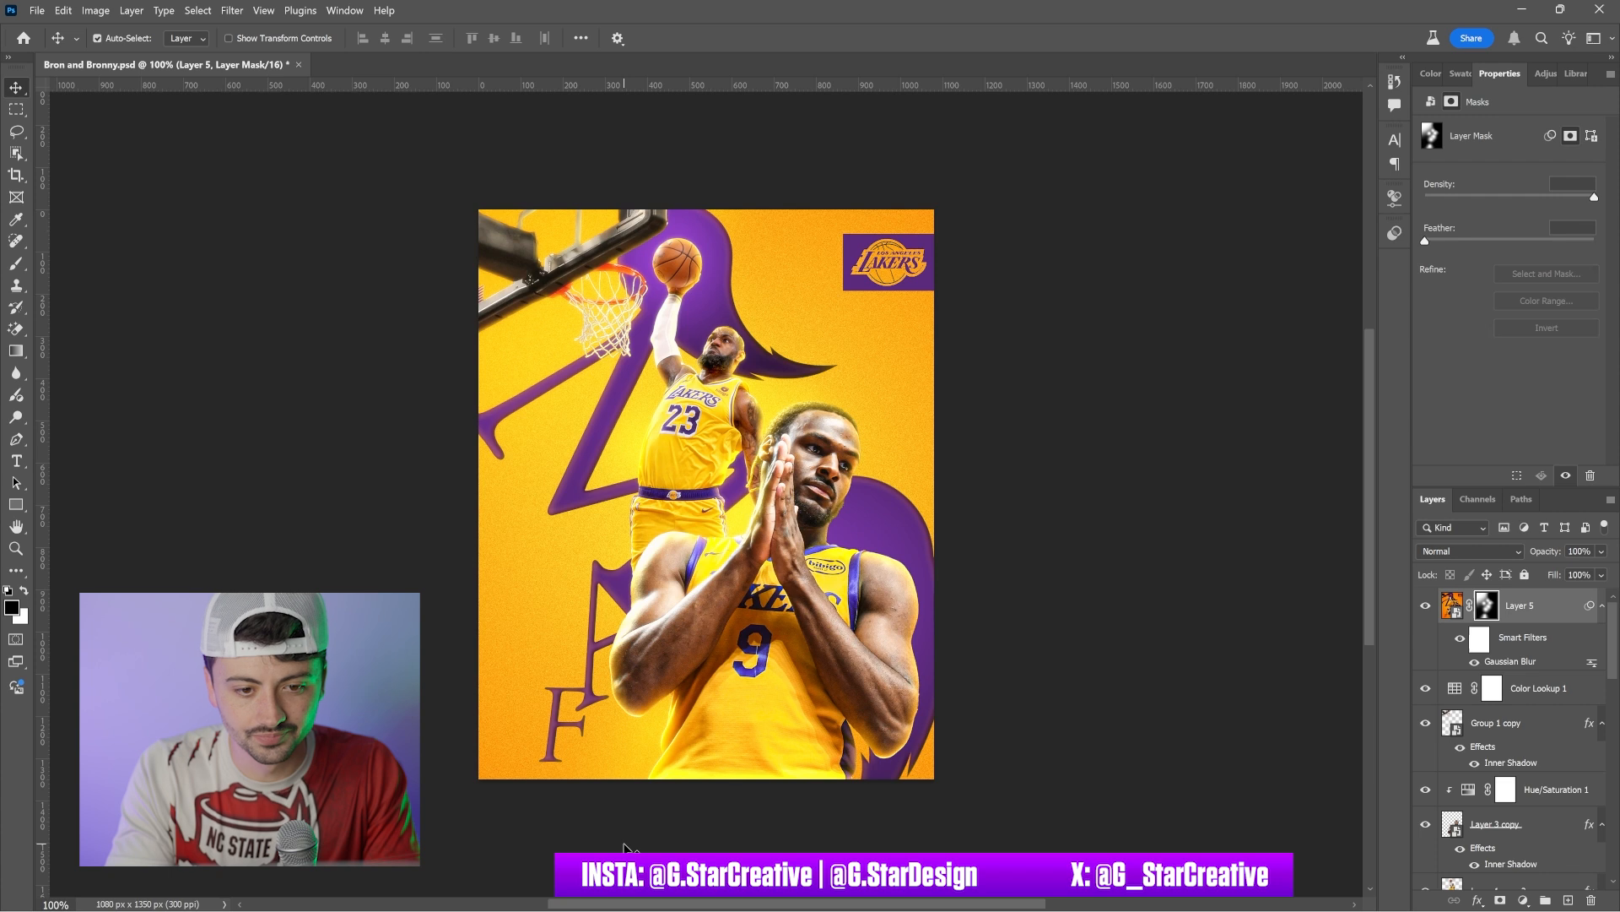
{"action": "left_click", "coordinate": [1489, 611]}
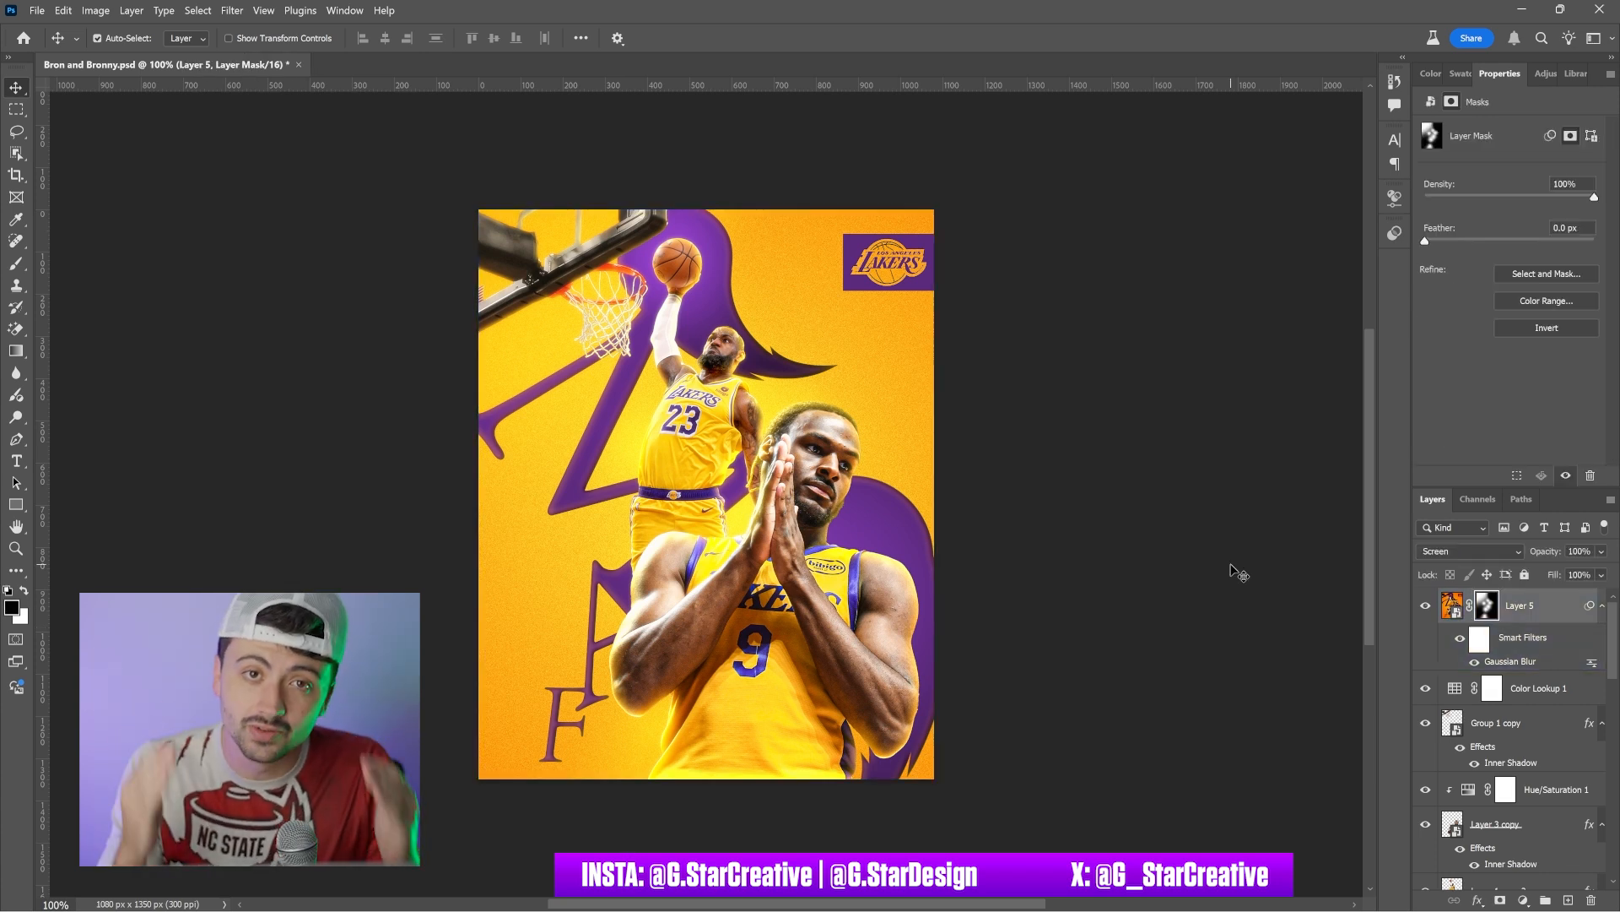